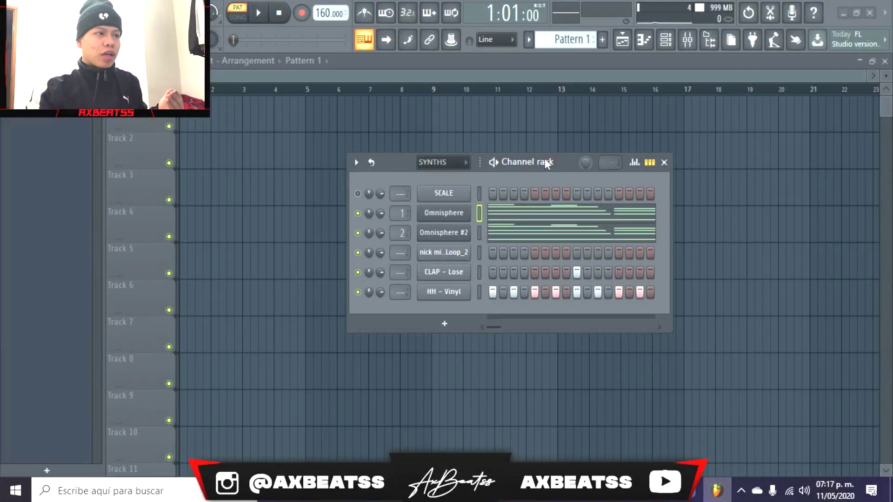
- Inspect the patches loaded in the Omnisphere and Omnisphere #2 channels
drag(544, 159, 526, 179)
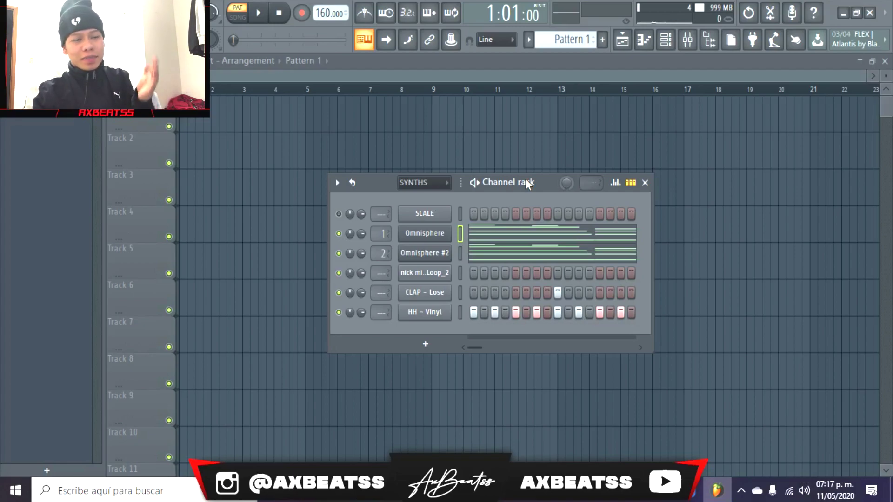
click(440, 245)
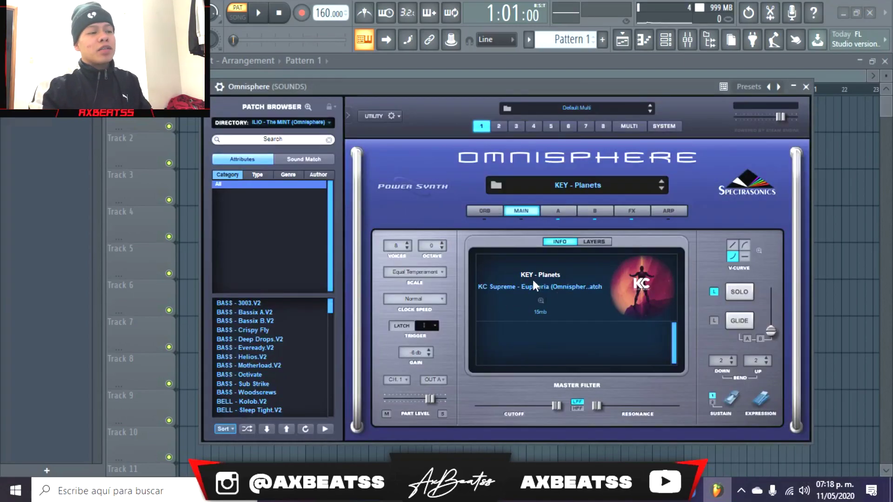
key(Escape)
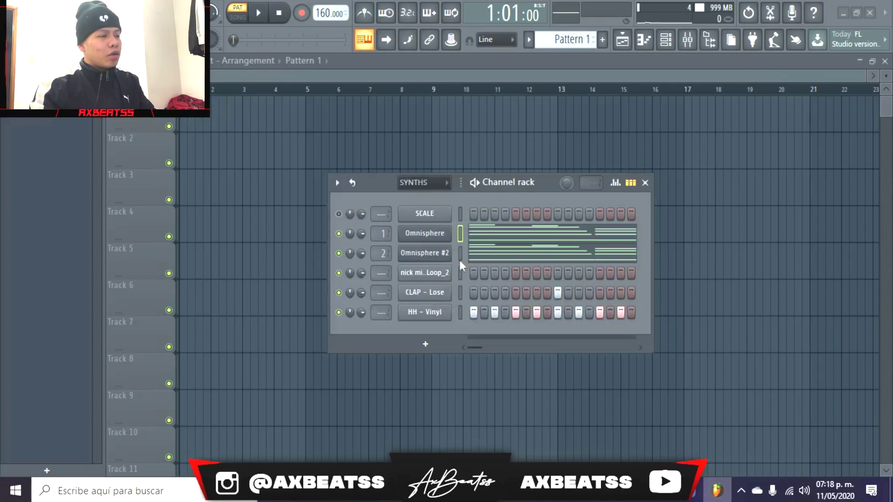
click(441, 254)
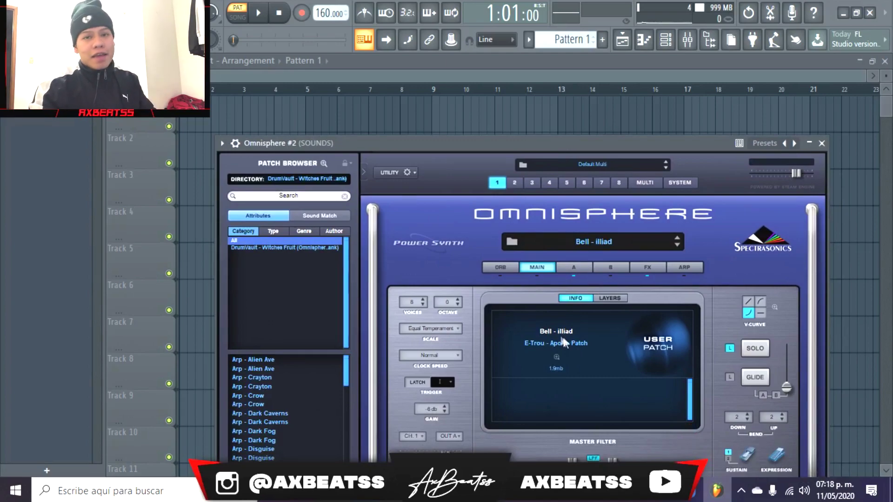
key(Escape)
click(502, 237)
key(Escape)
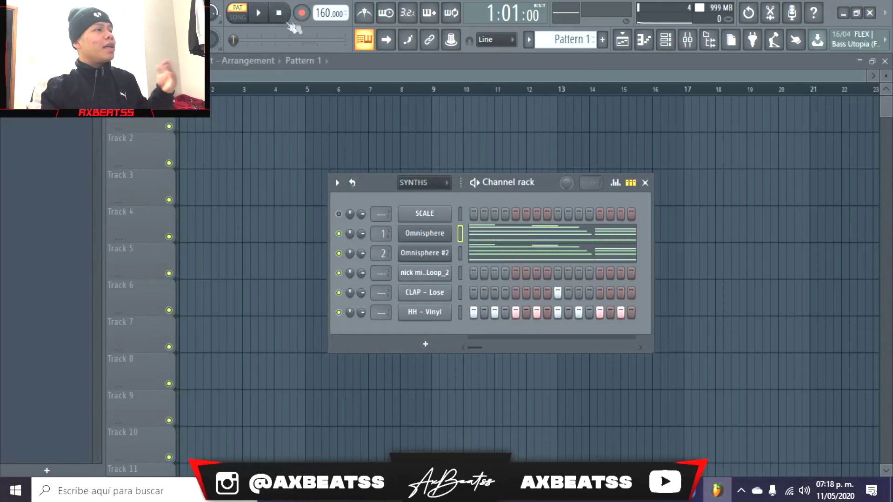
- Solo the Omnisphere channel and play back its chord notes in the piano roll
right_click(338, 234)
click(362, 242)
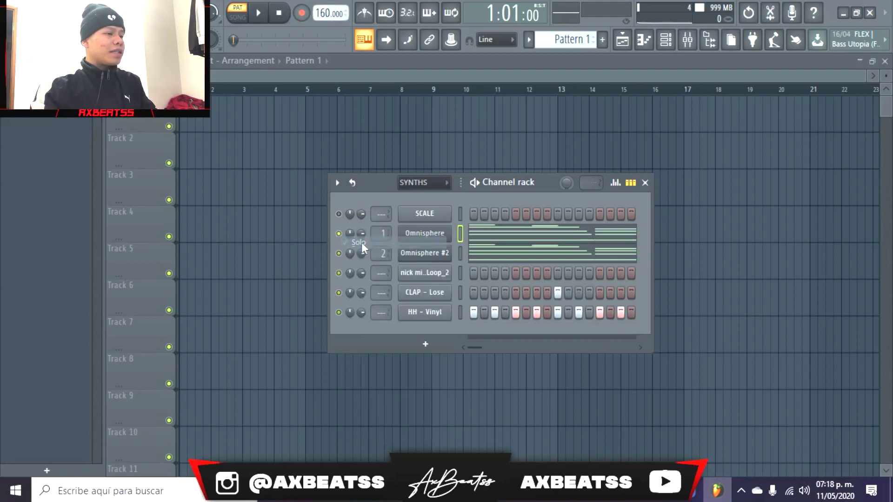
click(496, 236)
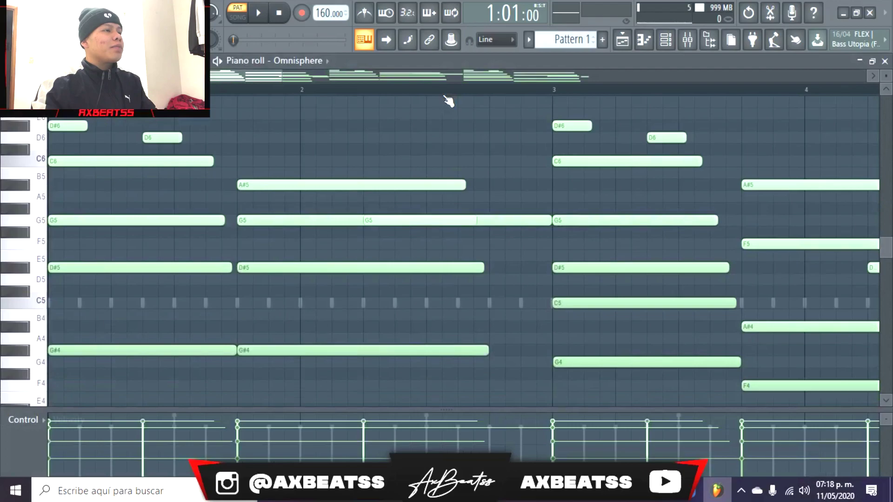
key(space)
scroll(584, 95, down, 2)
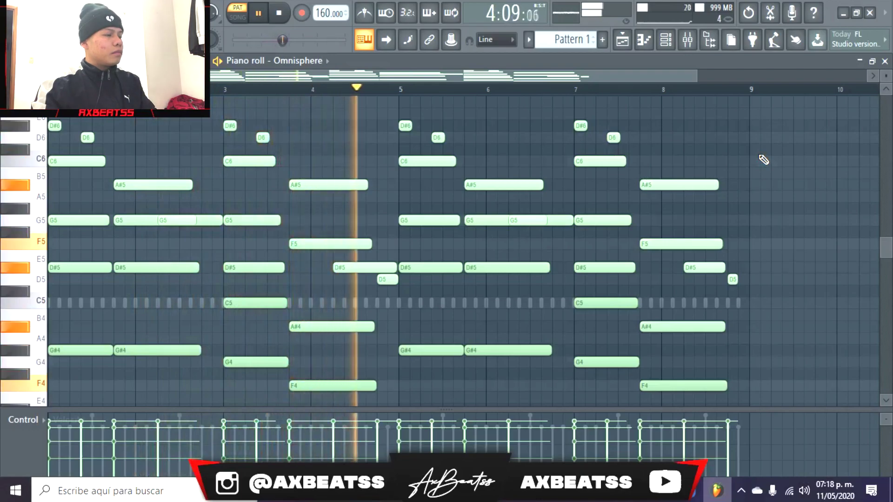
key(space)
key(F7)
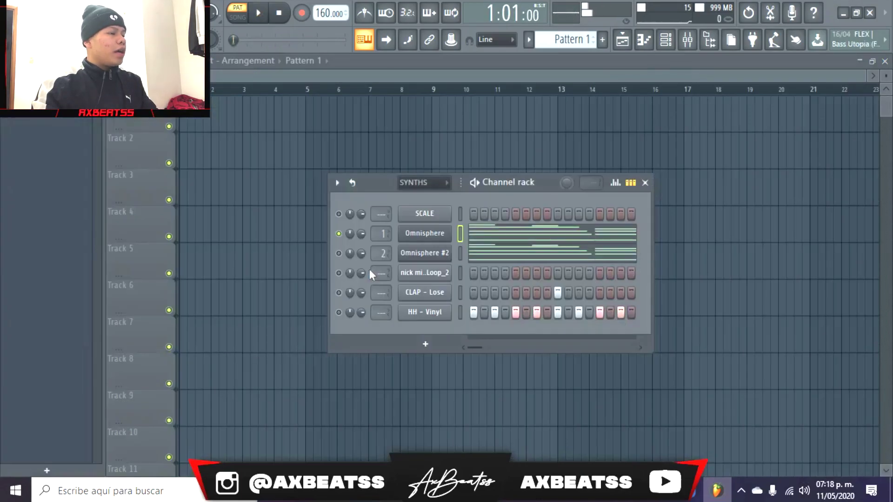
- Play back the Omnisphere #2 channel's notes on their own in the piano roll
click(558, 254)
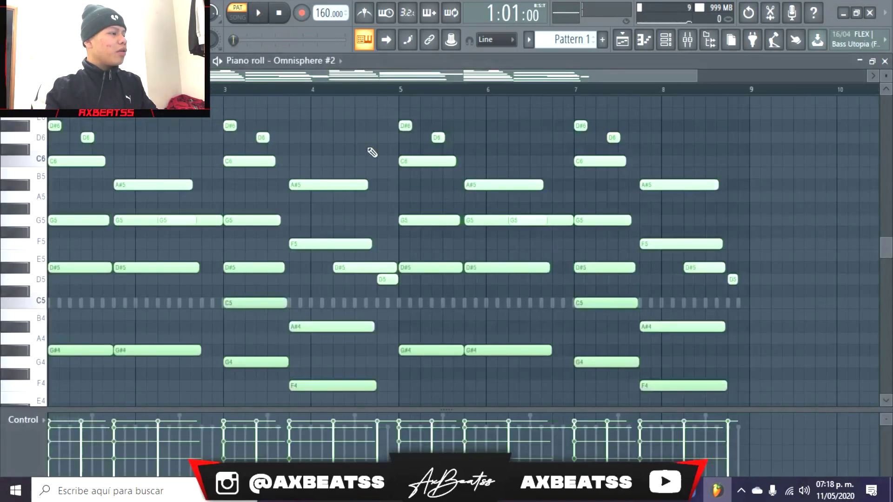
key(space)
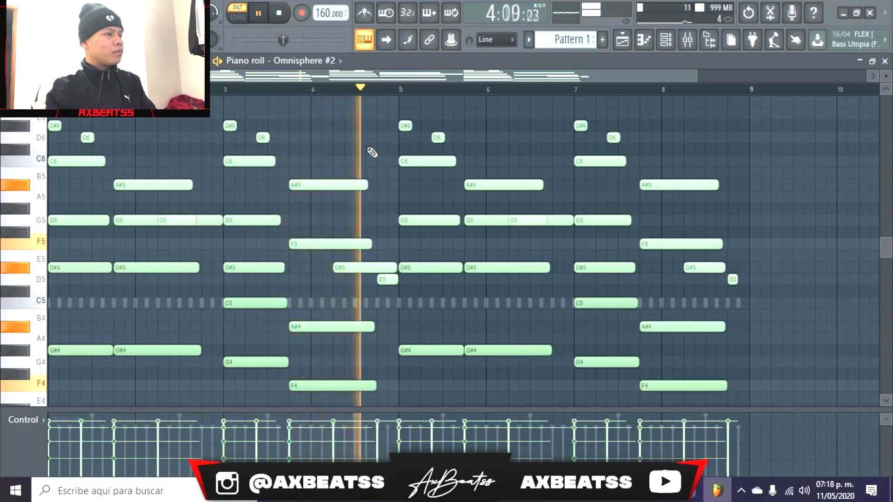
key(space)
key(F5)
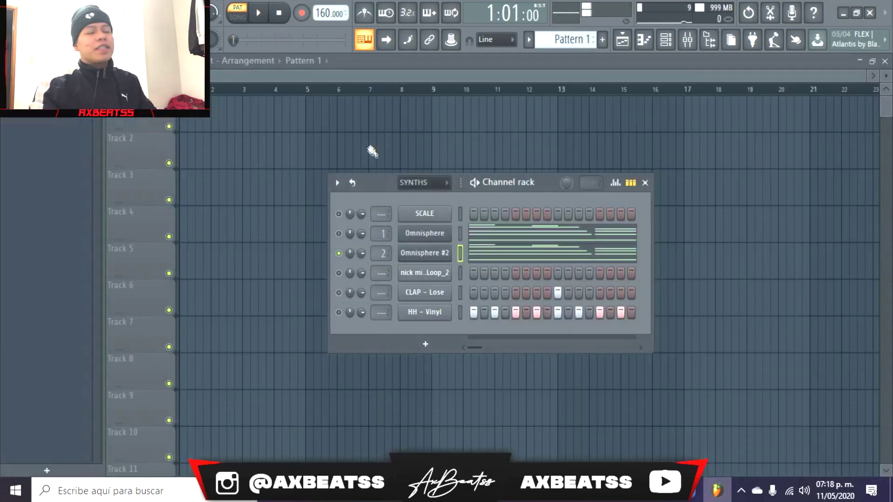
- Unmute the Omnisphere, CLAP - Lose and HH - Vinyl channels and play the pattern
click(339, 234)
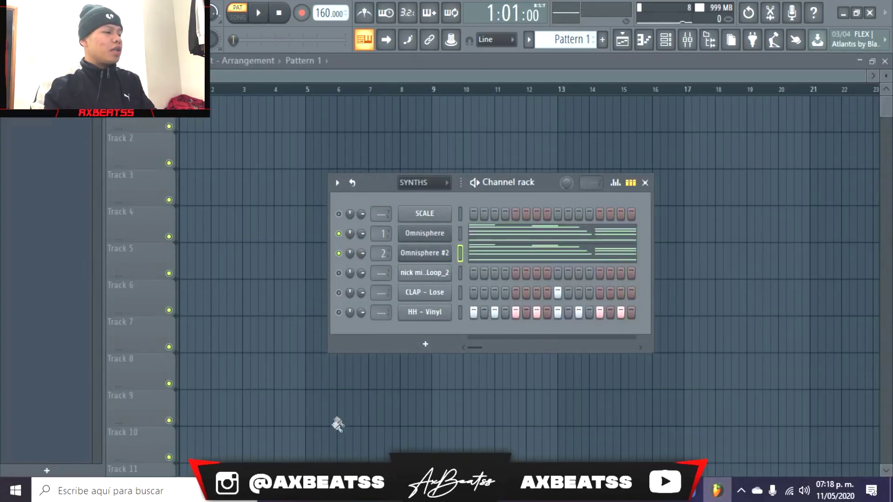
click(338, 293)
click(338, 312)
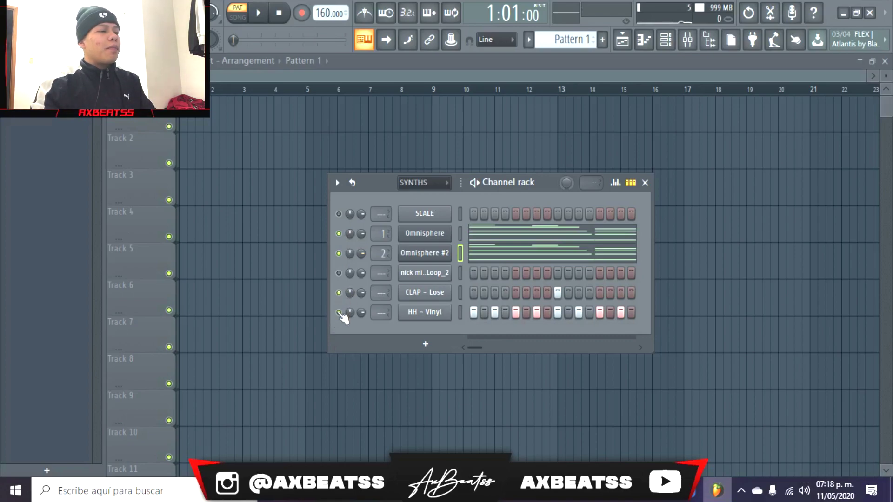
key(space)
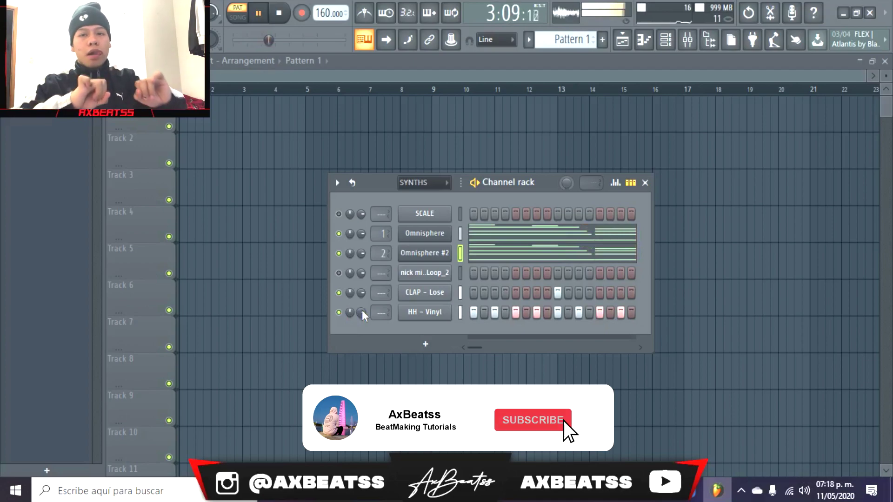
key(space)
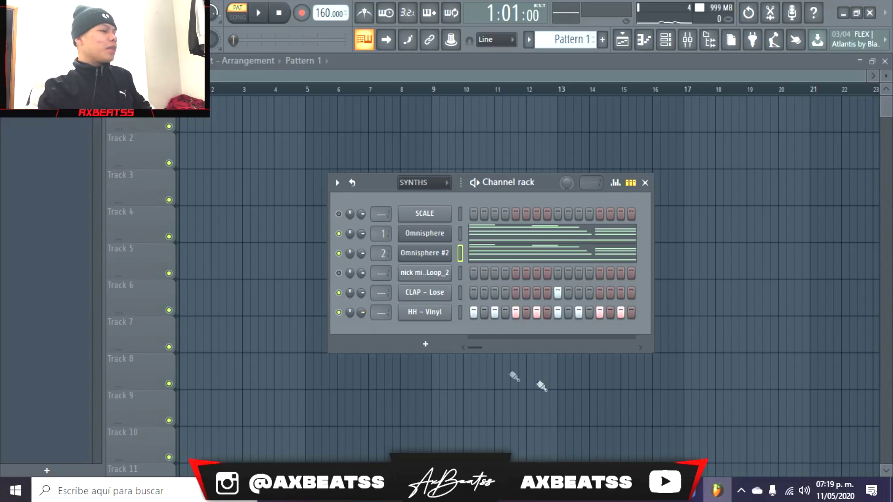
- Open the piano roll of the nick mira 808 Loop_2 channel
right_click(449, 274)
click(466, 276)
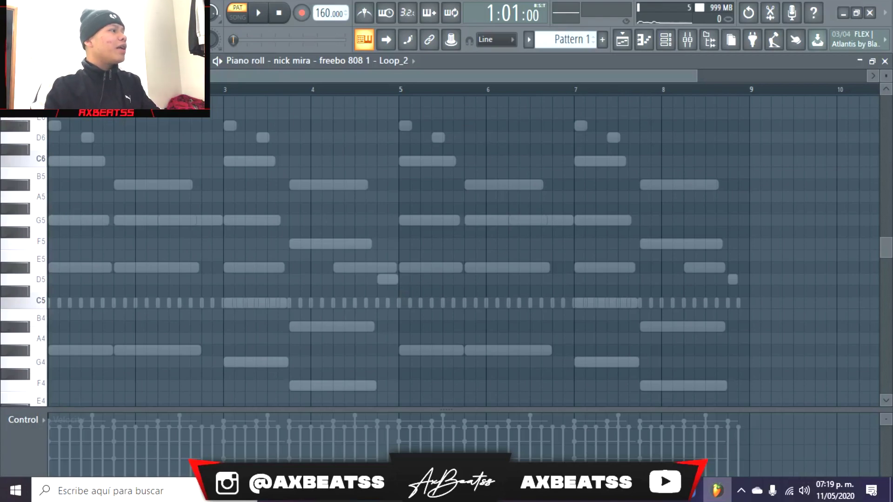
- Turn off ghost channels in the 808 channel's piano roll
click(8, 61)
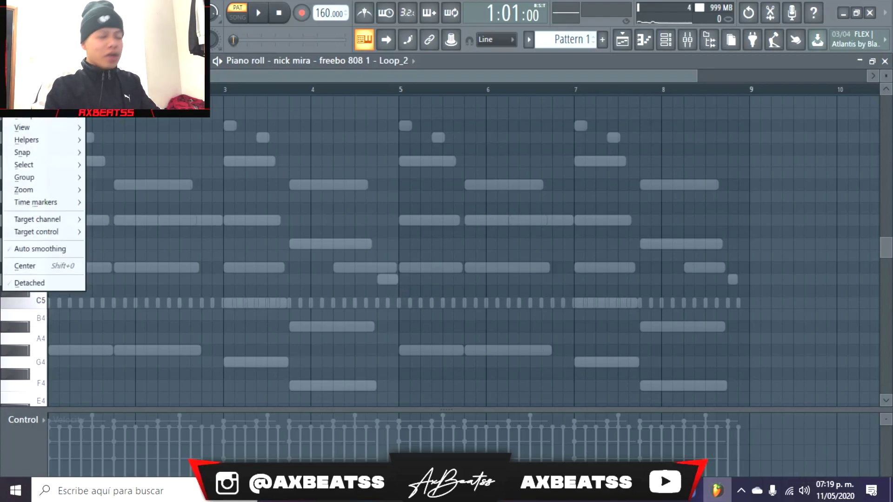
mouse_move(46, 147)
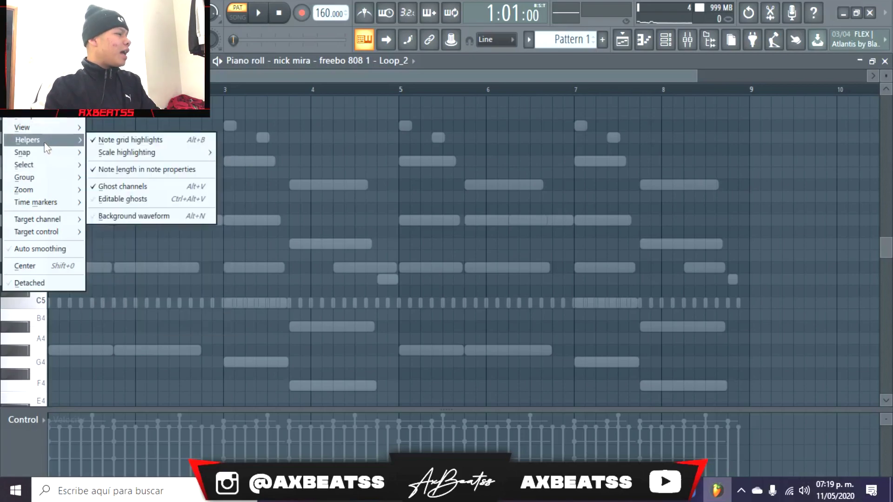
click(122, 187)
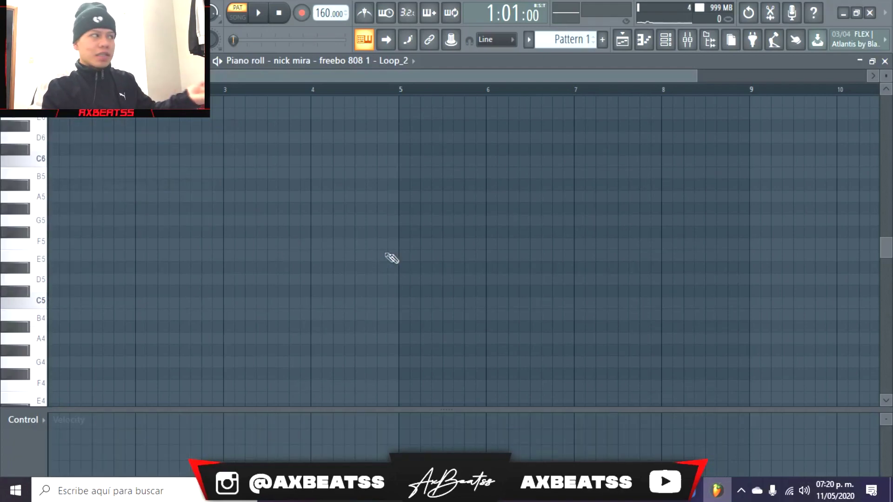
click(7, 61)
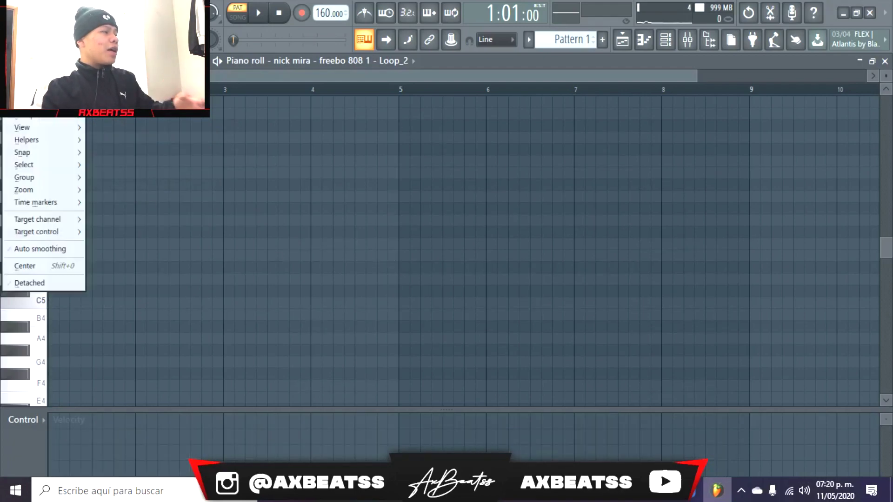
click(392, 251)
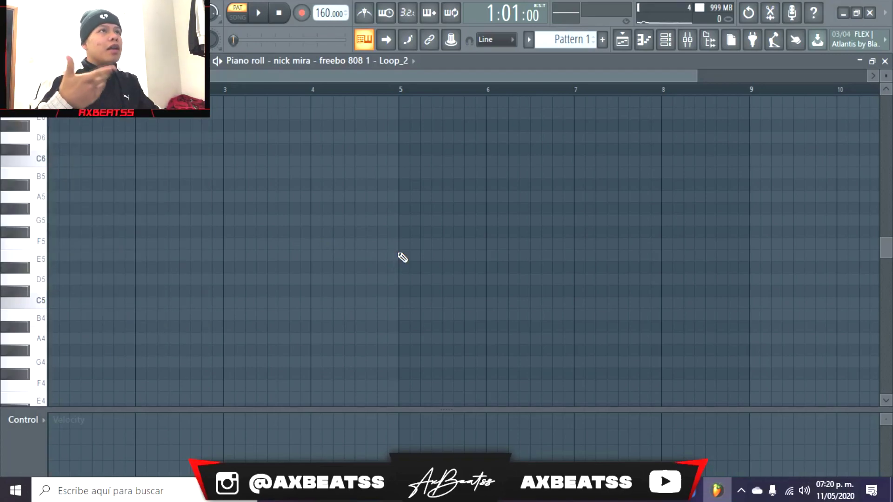
key(space)
key(space)
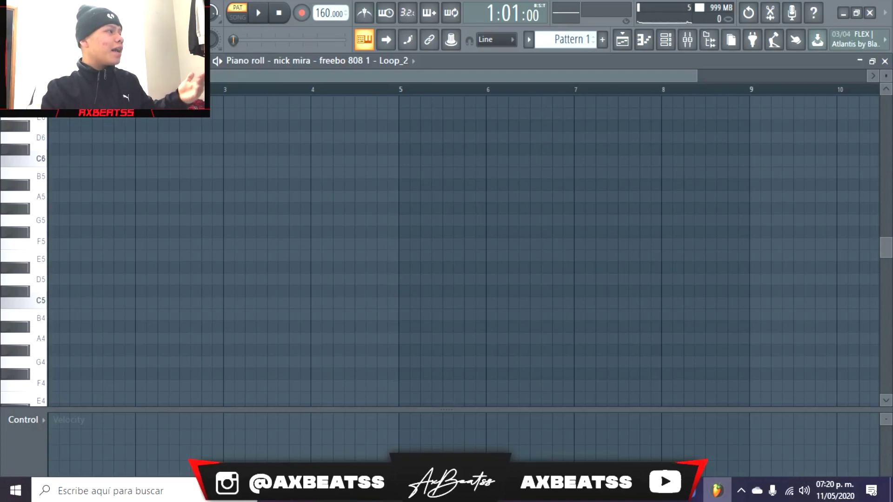
- Turn ghost channels back on in the 808 channel's piano roll
click(8, 61)
mouse_move(53, 138)
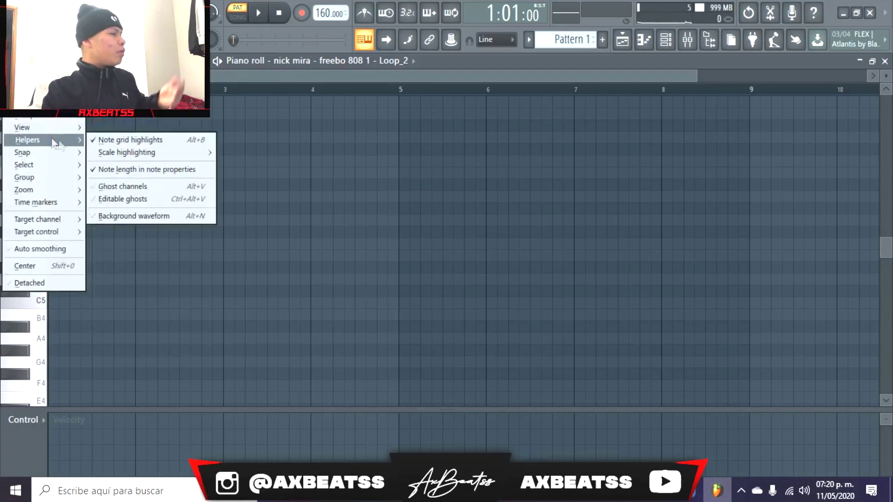
click(139, 187)
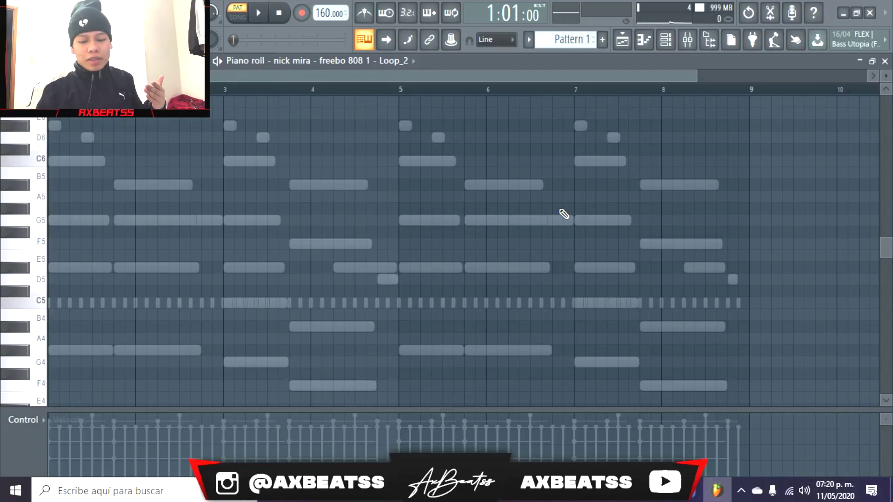
- Place a short G5 note for the 808 at the start of bar 1
click(54, 220)
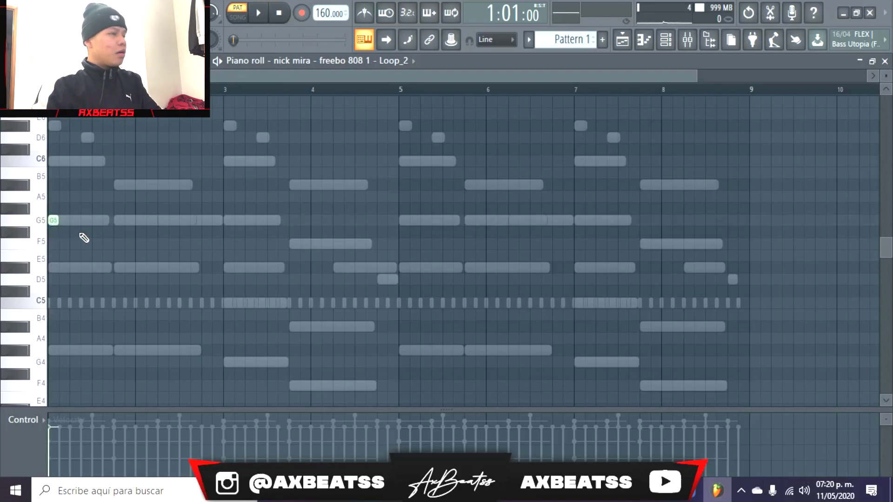
key(F7)
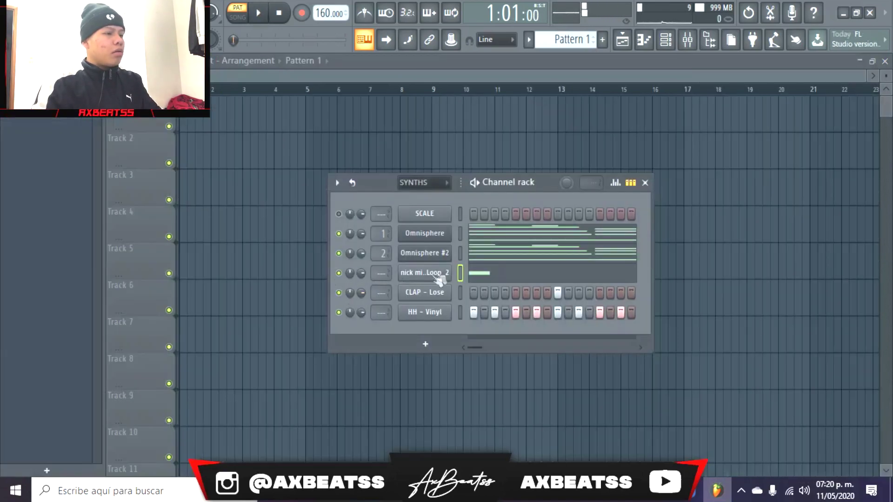
click(494, 277)
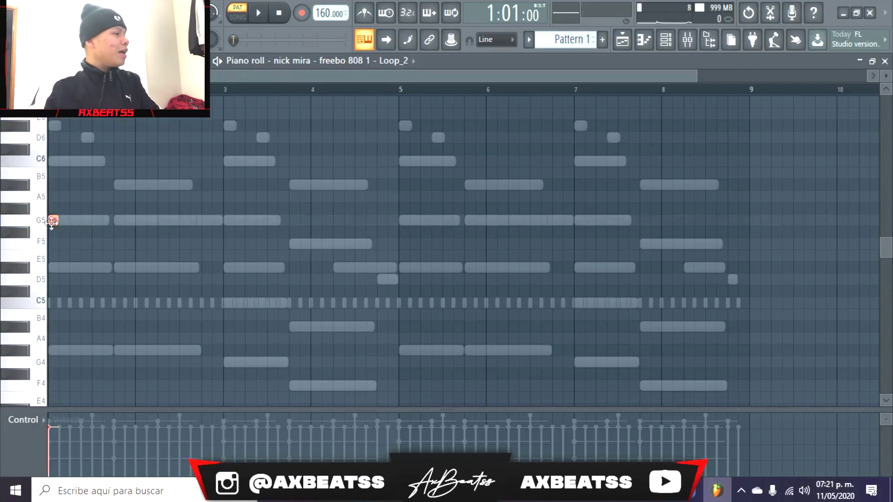
- Try the first 808 note at A5 and play it against the melody
click(53, 196)
key(space)
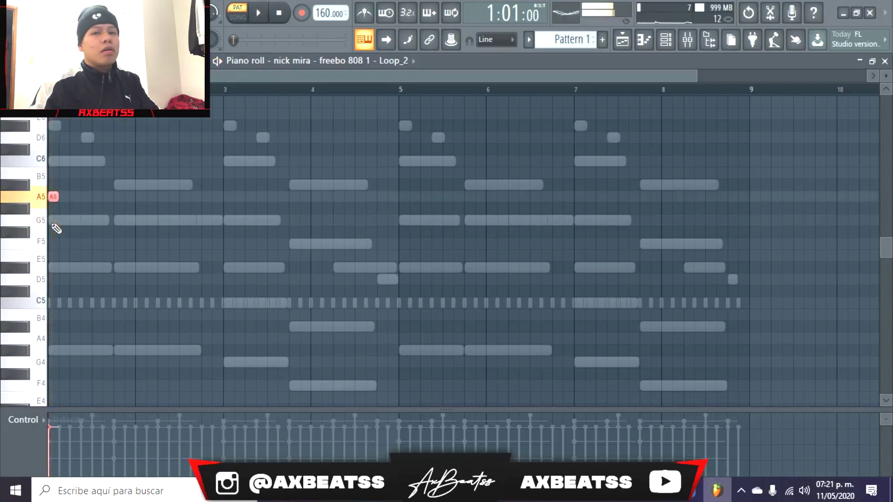
key(space)
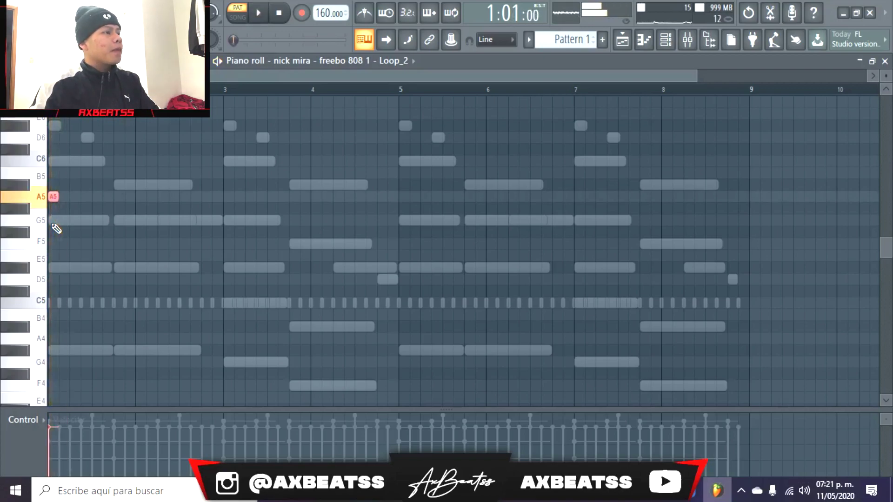
- Audition the first 808 note at F#5 against the melody, and return it to G5
key(shift+Down)
key(shift+Down)
key(shift+Down)
key(shift+Down)
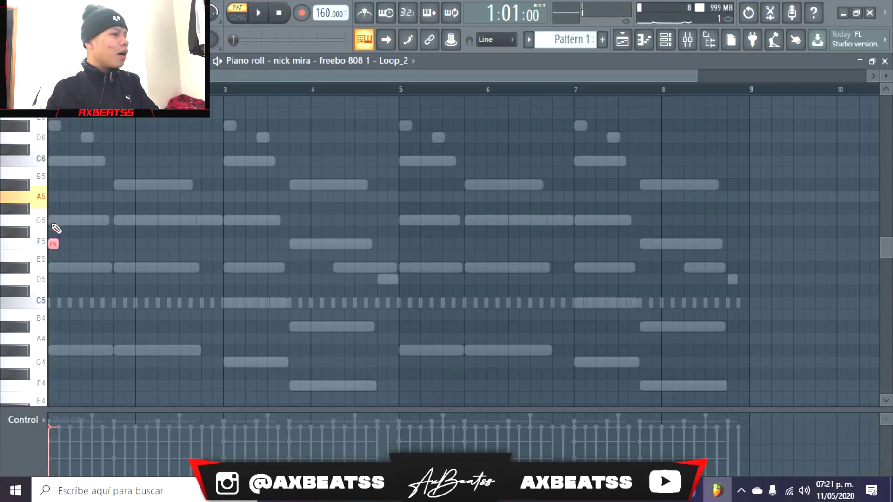
key(shift+Up)
key(space)
key(space)
key(space)
key(space)
key(space)
key(space)
key(space)
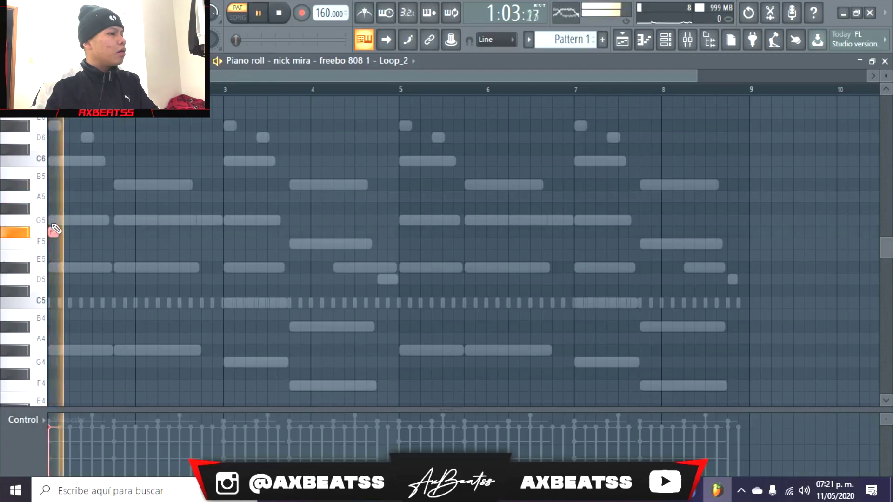
drag(52, 232, 52, 223)
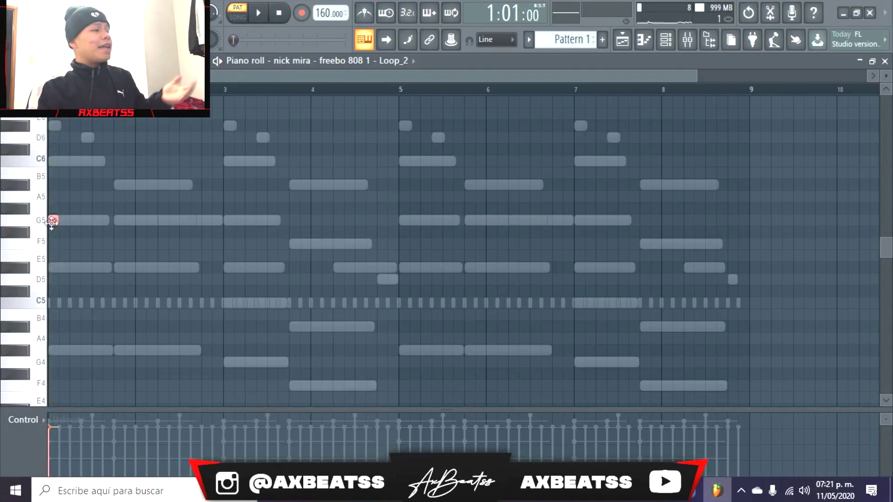
ctrl+click(286, 218)
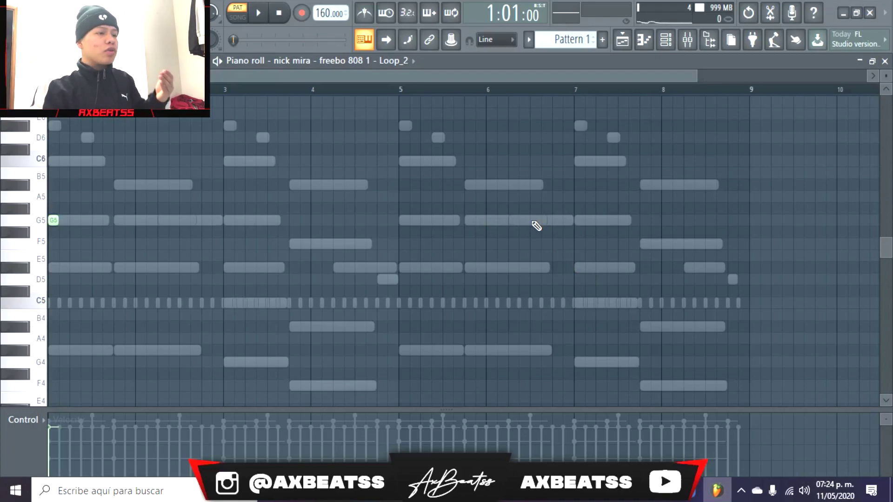
- Add four more short G5 notes for the 808, two in bar 1 and two in bar 2
click(86, 221)
click(119, 221)
click(174, 221)
click(196, 221)
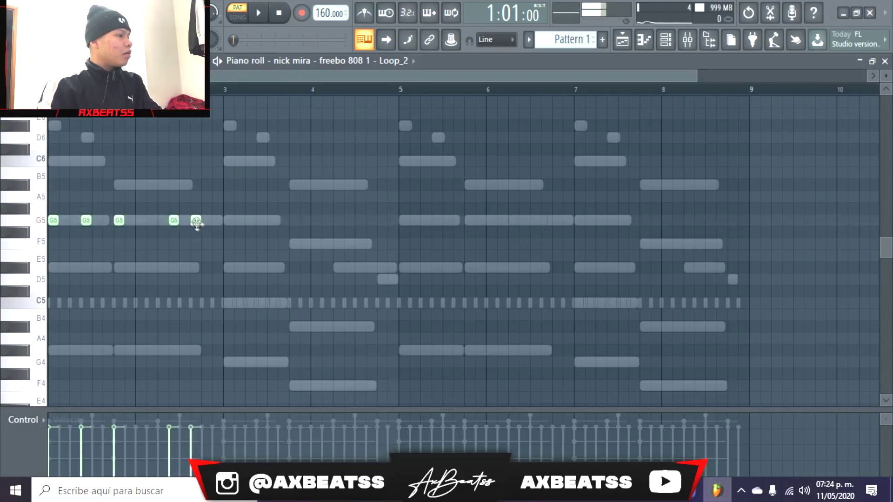
- Shift the last G5 note of bar 2 slightly later, and repeat the five-note 808 pattern through bar 8
drag(196, 222, 208, 222)
drag(255, 238, 48, 210)
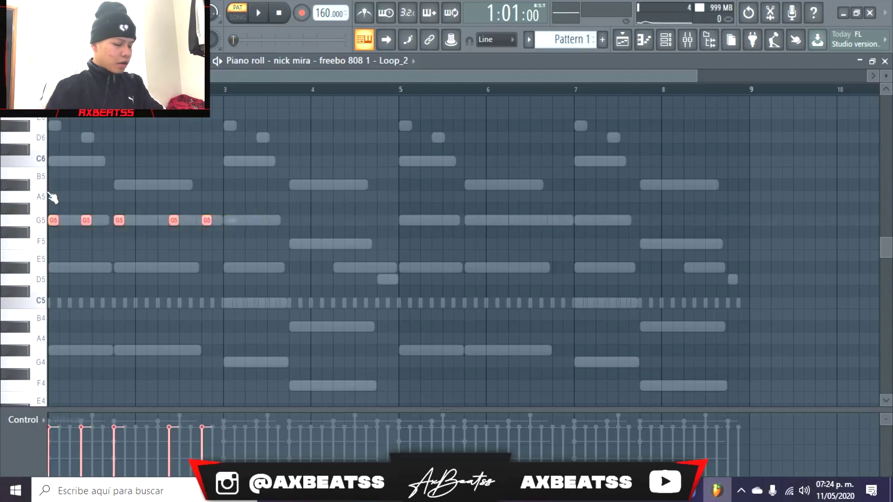
key(ctrl+b)
key(shift+Left)
key(shift+Left)
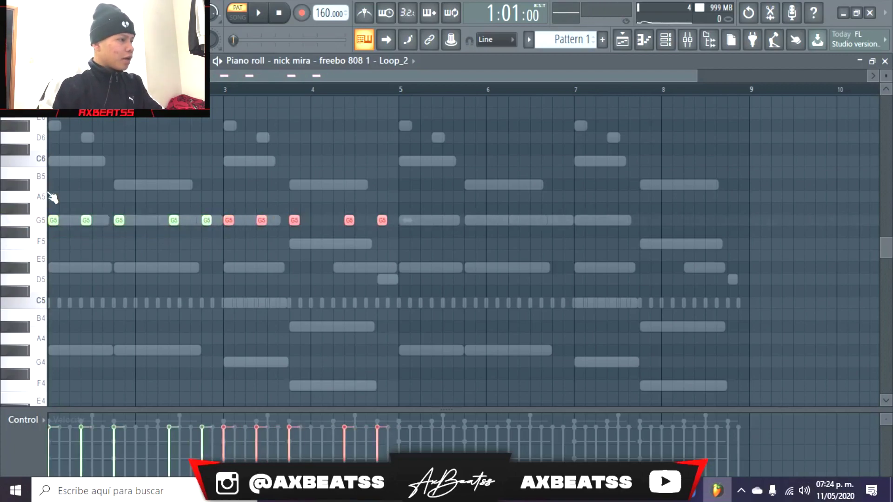
key(ctrl+b)
key(shift+Right)
key(ctrl+b)
key(shift+Right)
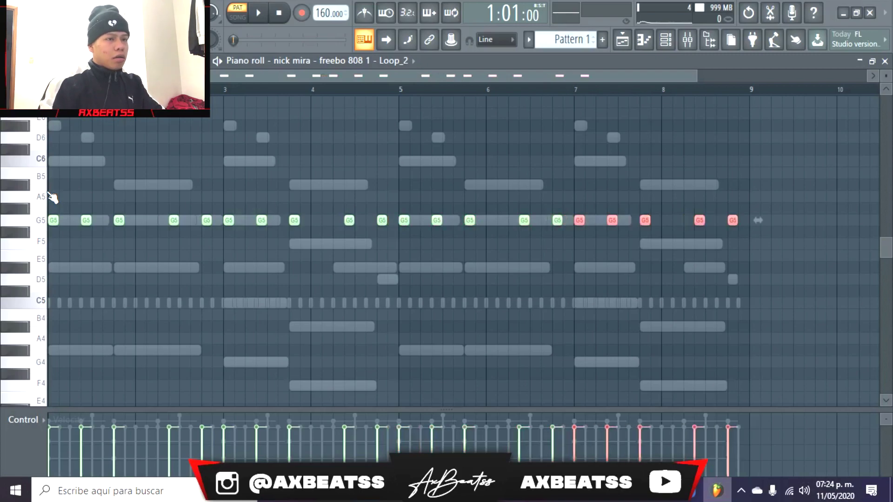
key(shift+Right)
key(shift+Left)
- Deselect the notes and play the repeated 808 pattern against the melody
key(space)
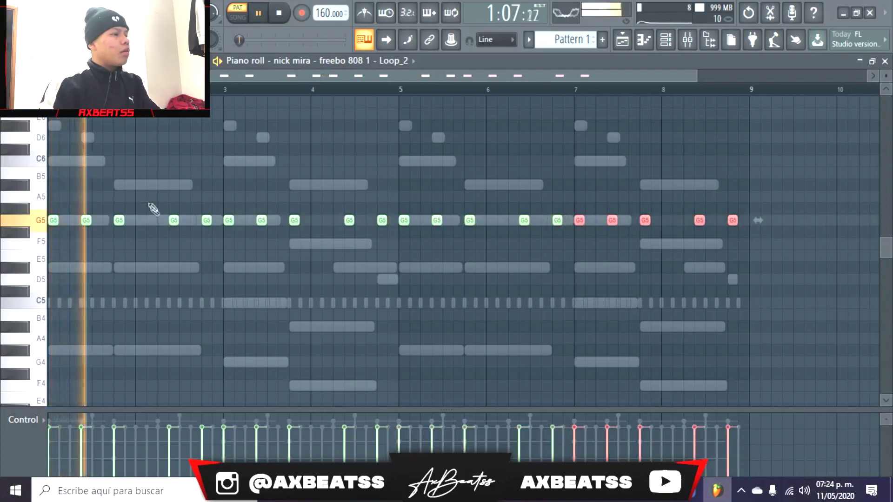
ctrl+click(282, 283)
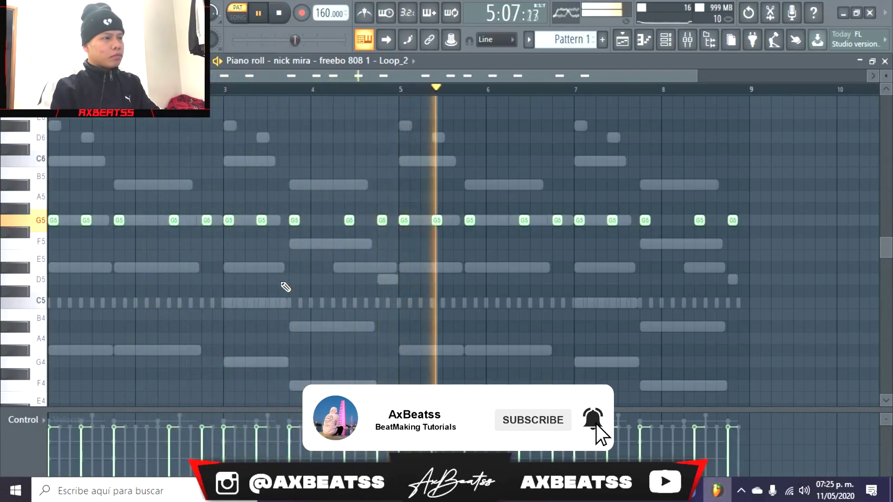
key(space)
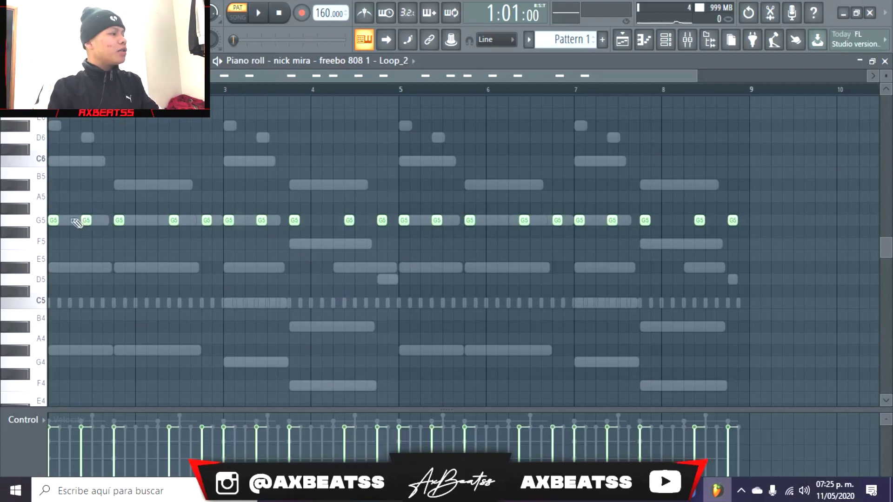
- Lower the second 808 note of bar 1 from the G5 row to D#5, matching the ghost note
click(86, 220)
key(shift+Down)
key(shift+Down)
key(shift+Down)
key(shift+Down)
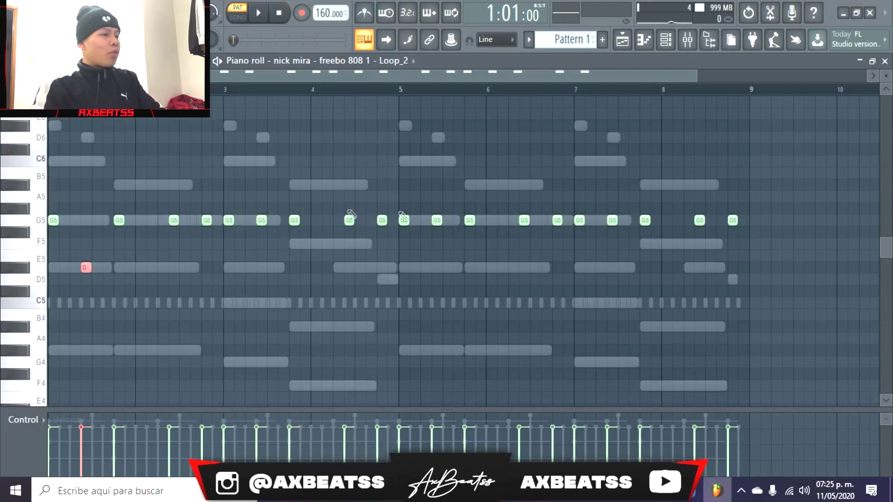
- Raise both 808 notes in bar 2 to A#5
click(119, 220)
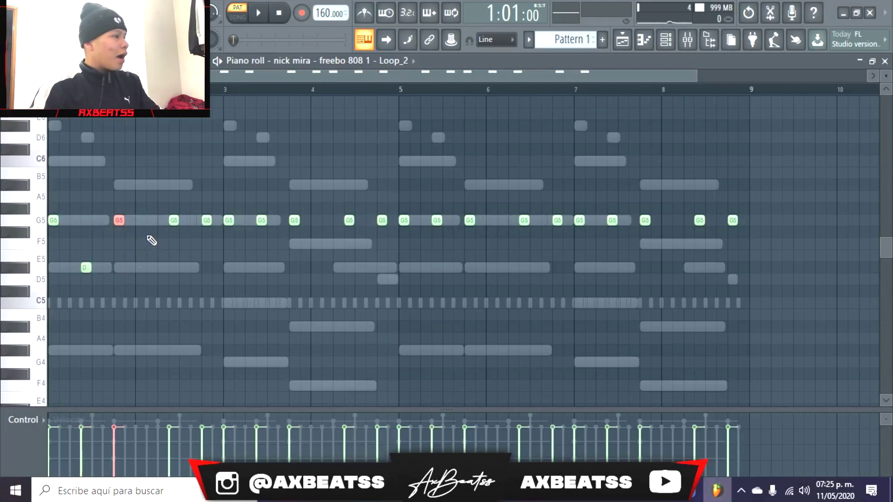
drag(154, 224, 188, 226)
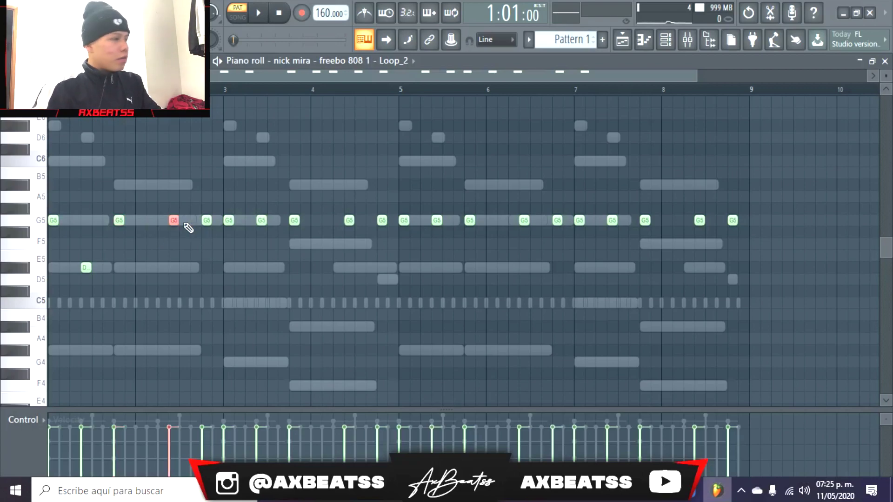
key(shift+Up)
key(shift+Up)
key(shift+Up)
click(208, 221)
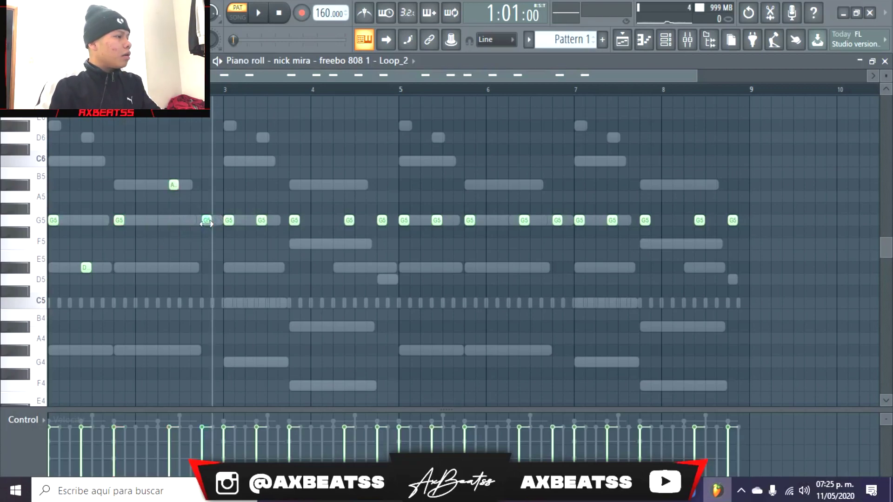
click(207, 220)
key(shift+Up)
key(shift+Up)
key(shift+Up)
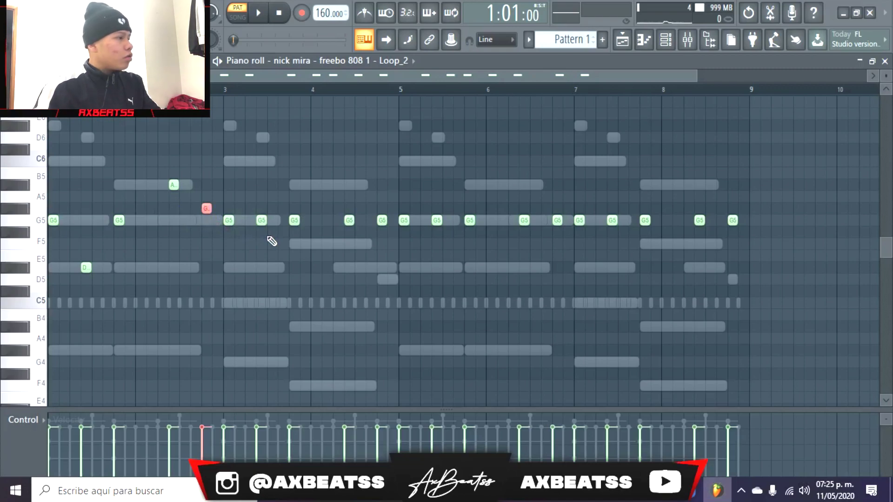
- With the melody as reference, replace the first 808 note of bar 3 with D#5 and the last with A#5
key(space)
click(239, 275)
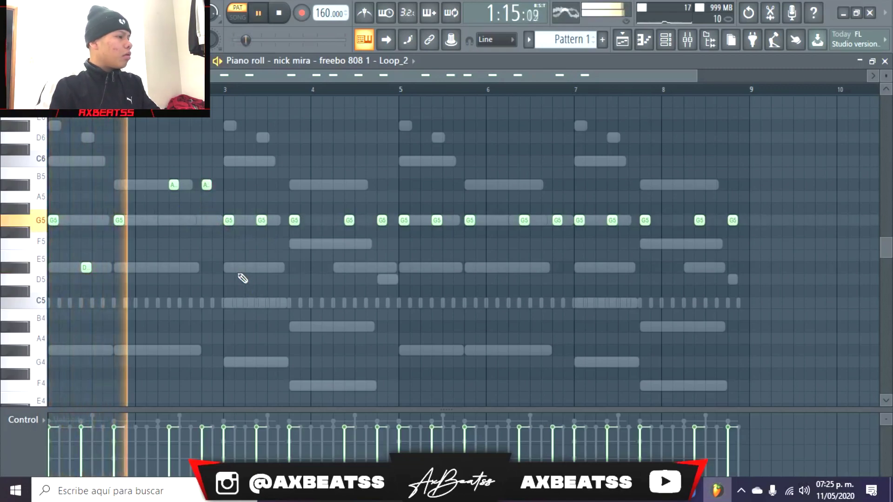
click(229, 268)
right_click(227, 221)
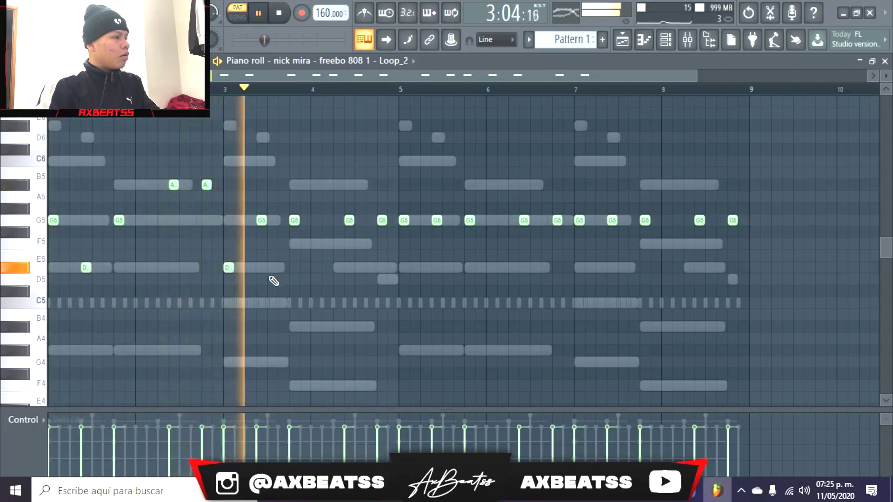
key(space)
click(298, 188)
right_click(293, 220)
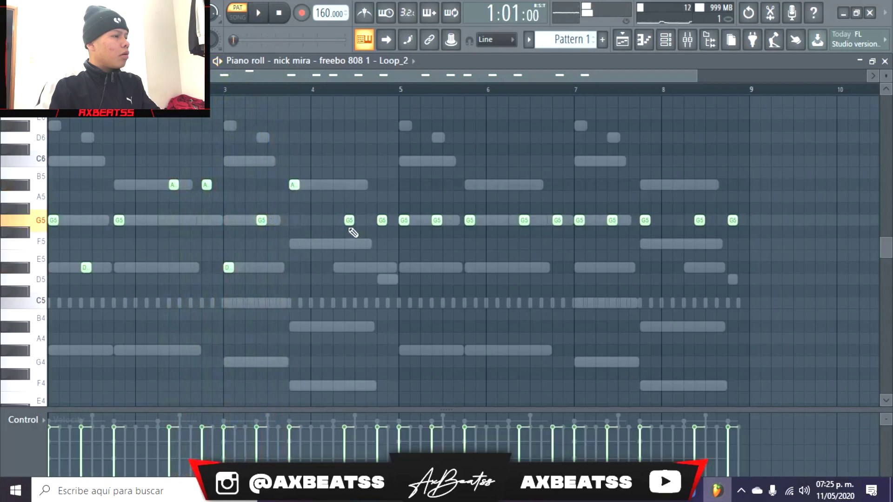
- Replace the first 808 note of bar 4 with A#5, keeping its original timing
key(space)
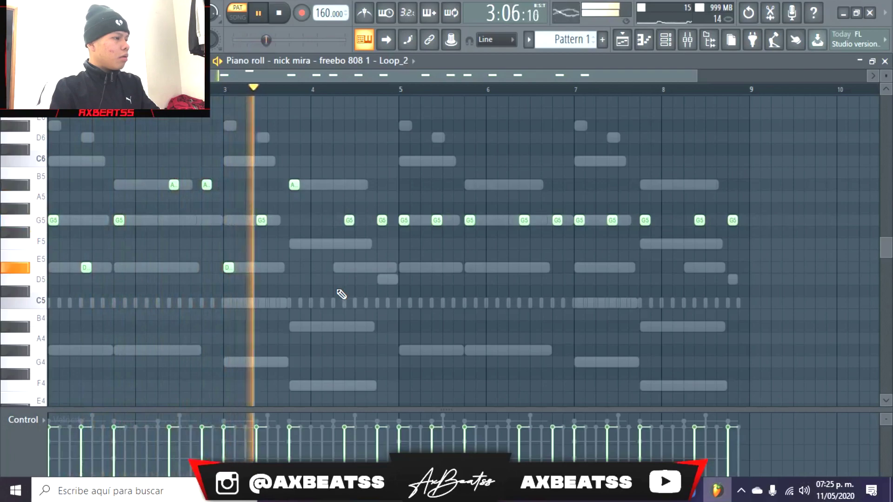
click(342, 187)
key(space)
right_click(350, 221)
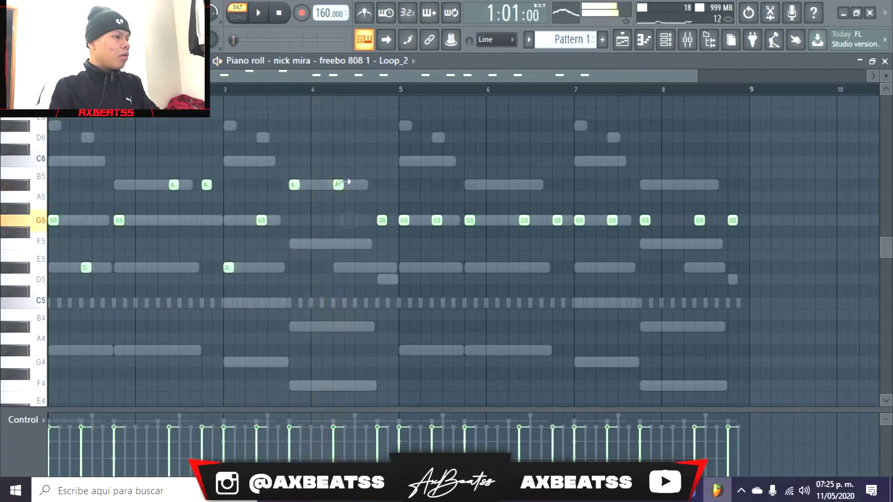
right_click(341, 185)
click(349, 187)
- Try the last 808 note of bar 4 at D#5 during playback, and raise it to D6
key(space)
drag(382, 221, 371, 290)
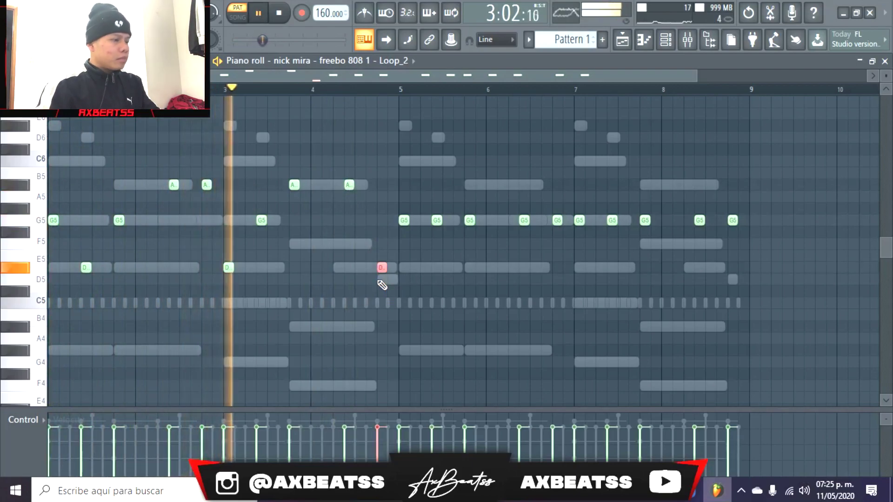
key(ctrl+Up)
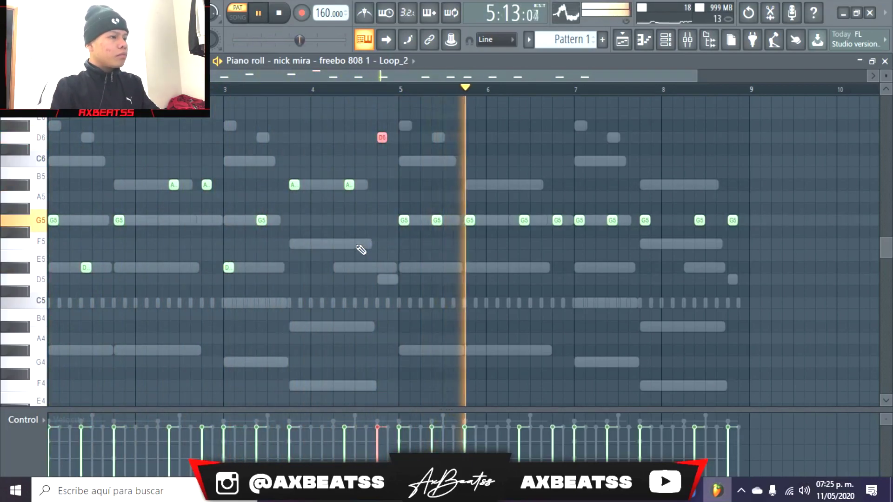
key(space)
mouse_move(378, 237)
mouse_down()
mouse_move(645, 234)
mouse_move(595, 209)
mouse_up()
key(space)
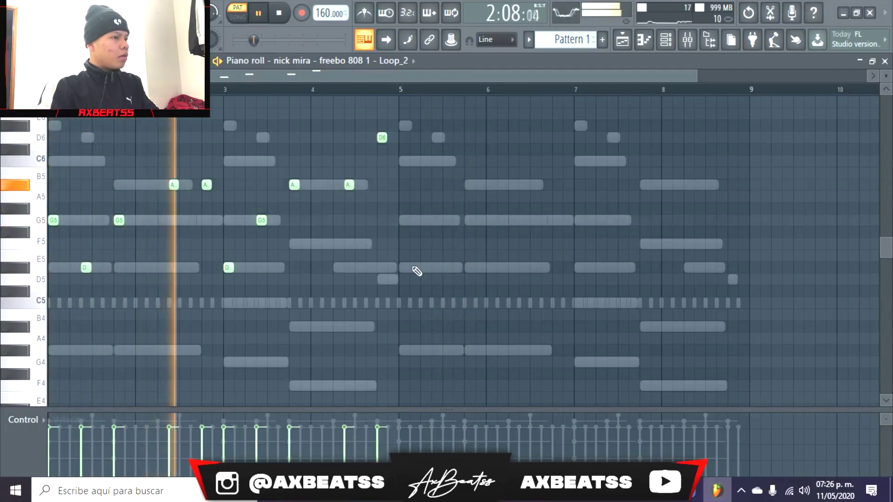
key(ctrl+z)
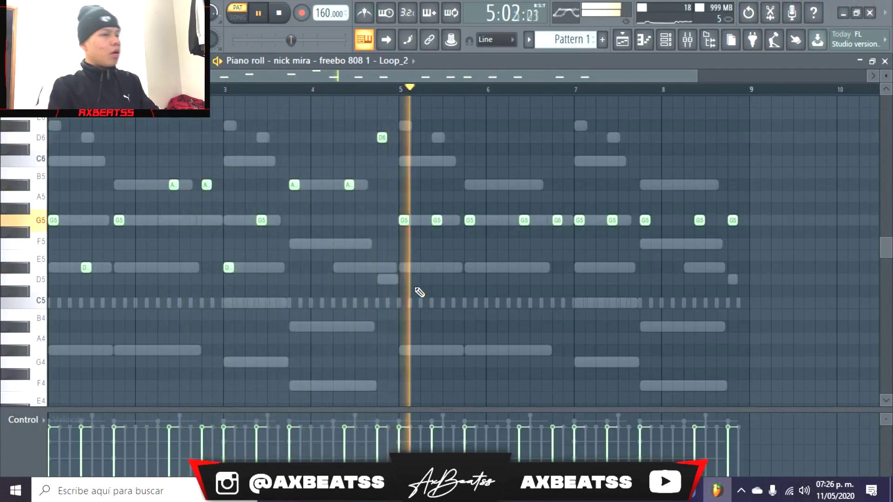
- Play the full eight-bar 808 line against the melody from the start
key(space)
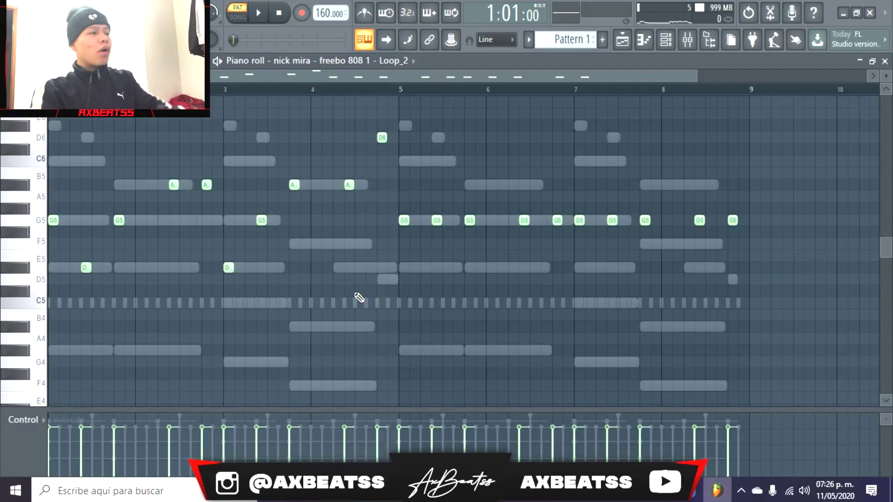
key(space)
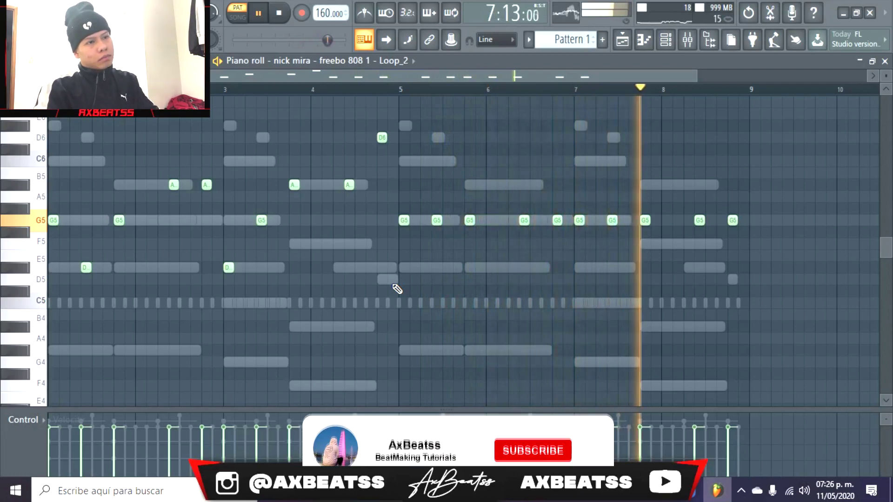
key(space)
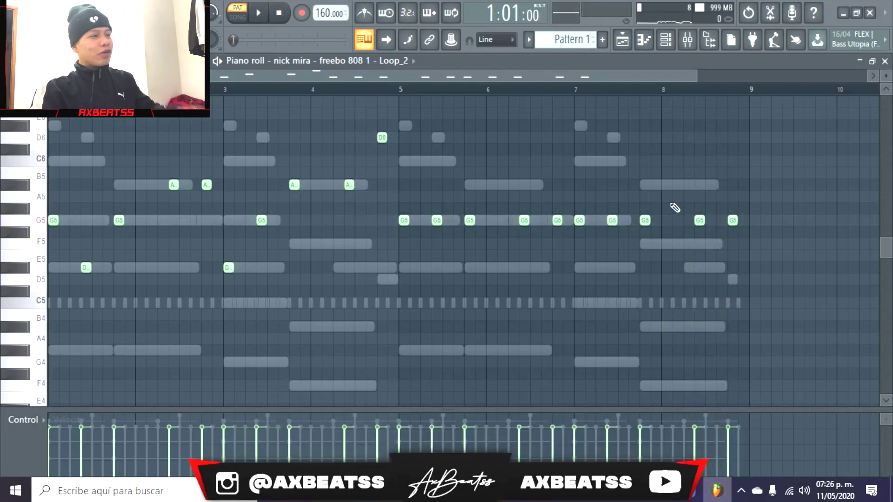
- Replace the G5 notes in bars 5 to 8 with a copy of the 808 line from bars 1 to 4
mouse_move(471, 221)
mouse_down()
mouse_move(448, 230)
mouse_move(730, 236)
mouse_move(681, 229)
mouse_up()
key(ctrl+b)
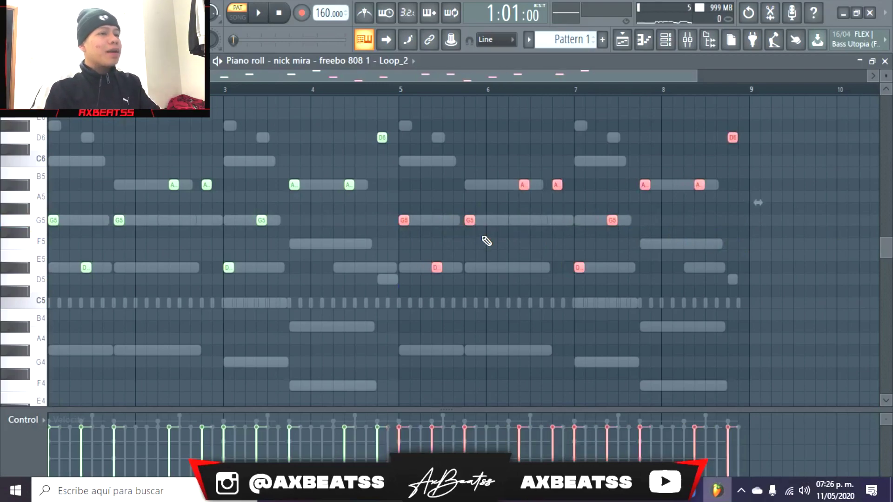
right_click(647, 289)
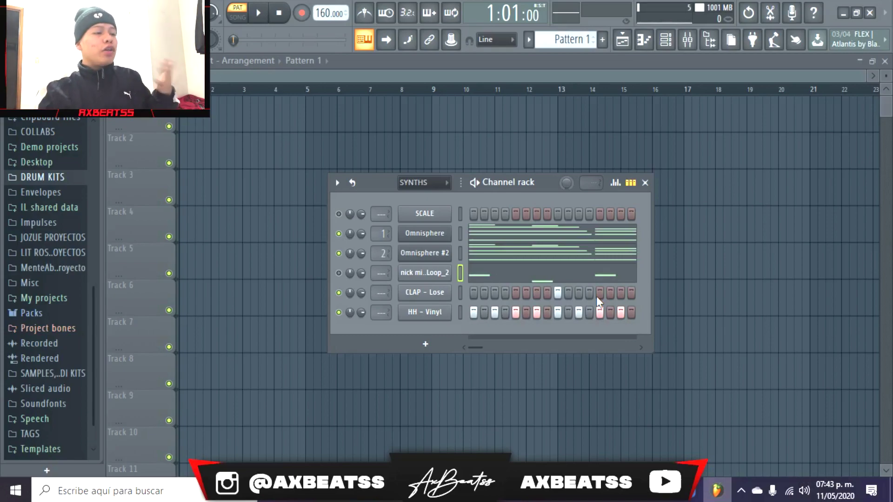
- Review the existing 808 channel's note pattern and its sample settings
click(589, 273)
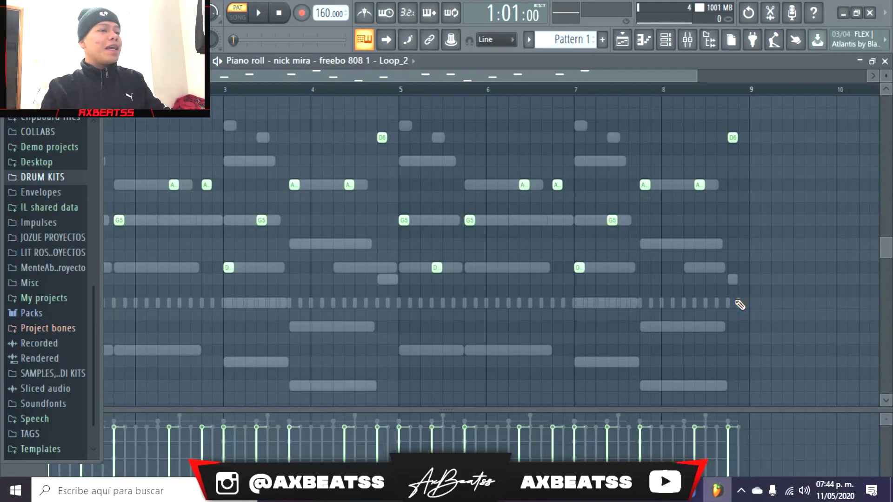
key(F7)
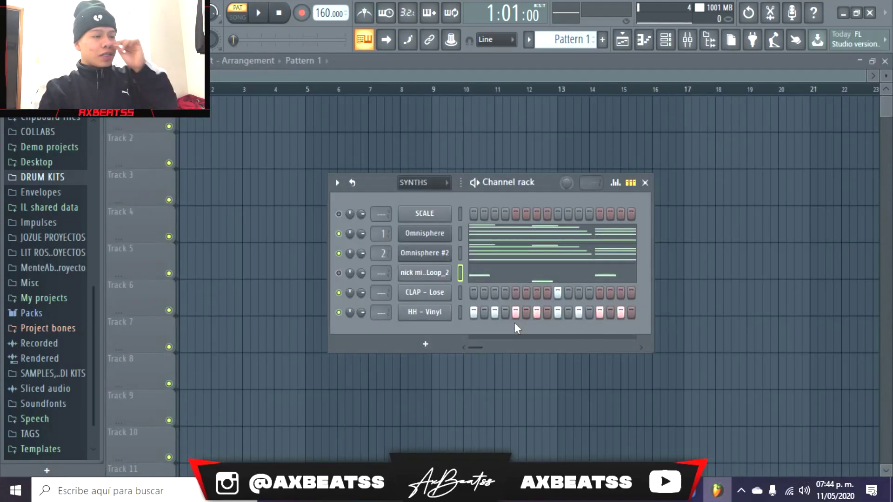
click(444, 274)
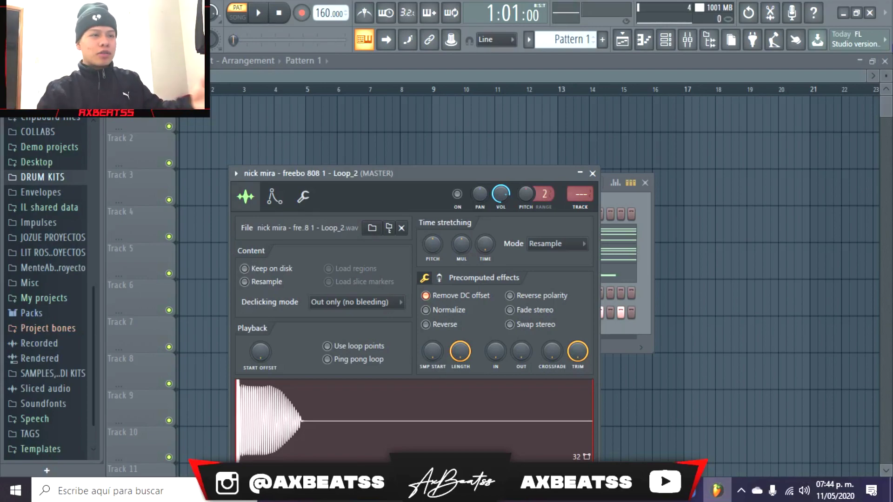
key(Escape)
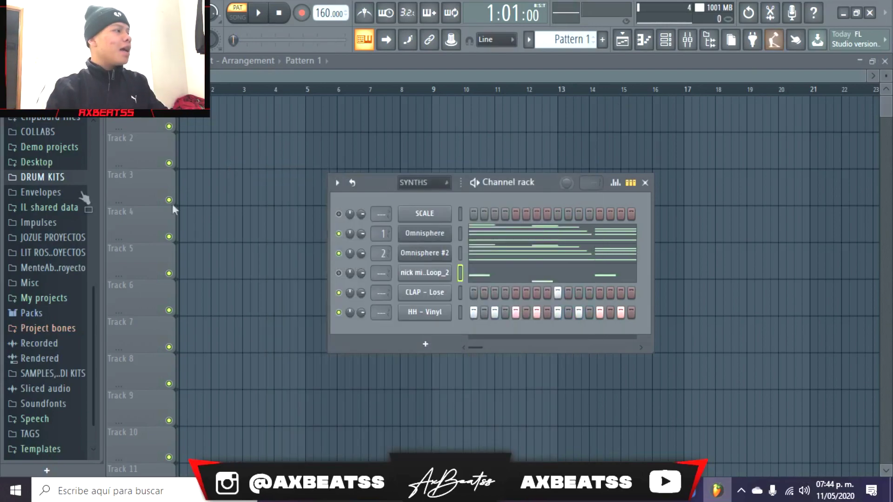
- Audition 808 samples from the Trap Island Vol.1 Drum Kit and add 808 - Pesado as a new channel above the existing 808
click(54, 177)
click(49, 195)
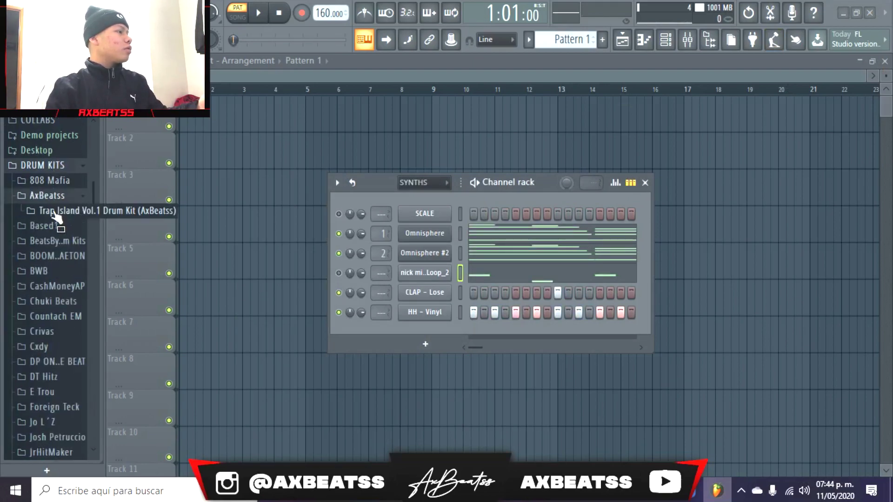
click(53, 211)
click(58, 226)
click(60, 282)
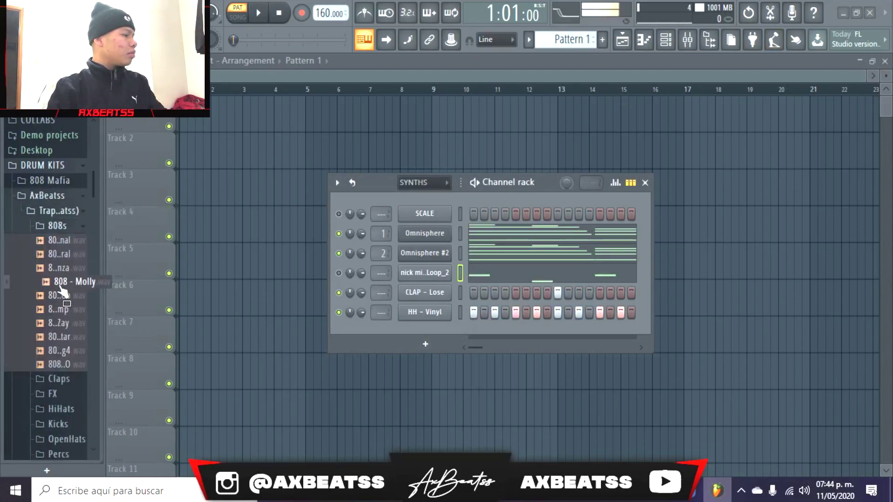
click(60, 297)
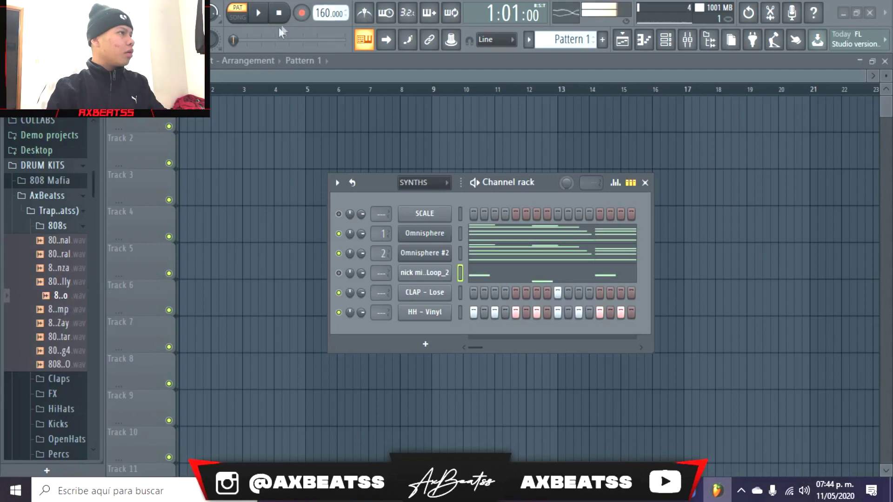
drag(65, 330, 424, 268)
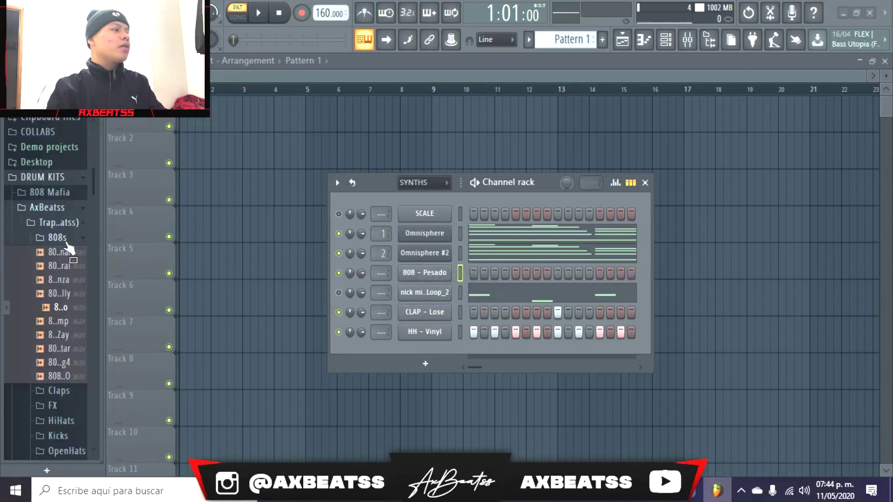
click(47, 206)
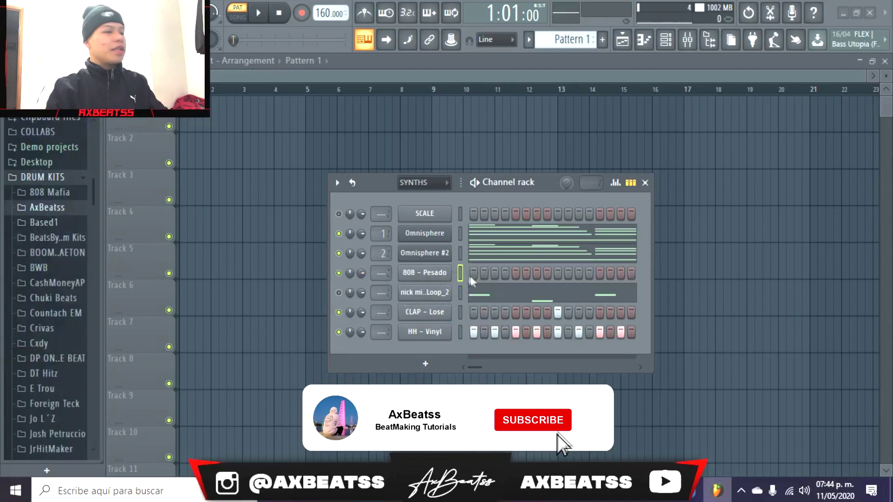
- Turn up Trim in the precomputed effects of the 808 - Pesado sample and preview its sound
click(442, 274)
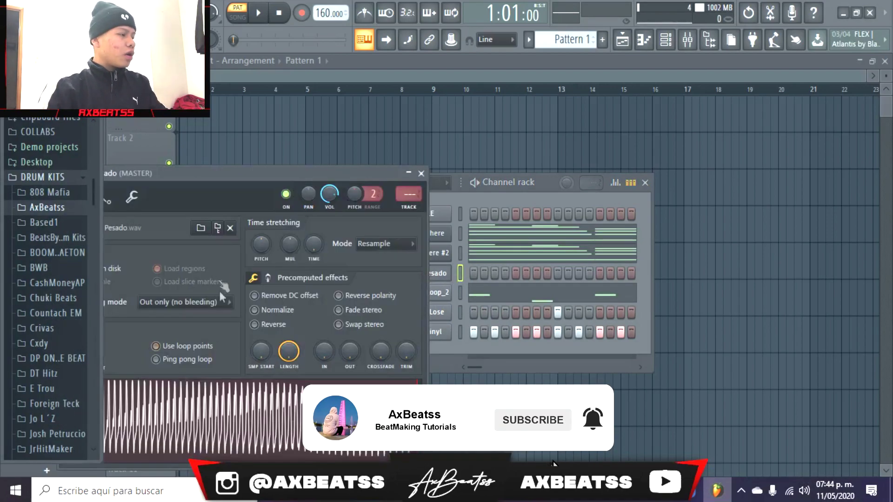
drag(408, 353, 409, 298)
click(352, 419)
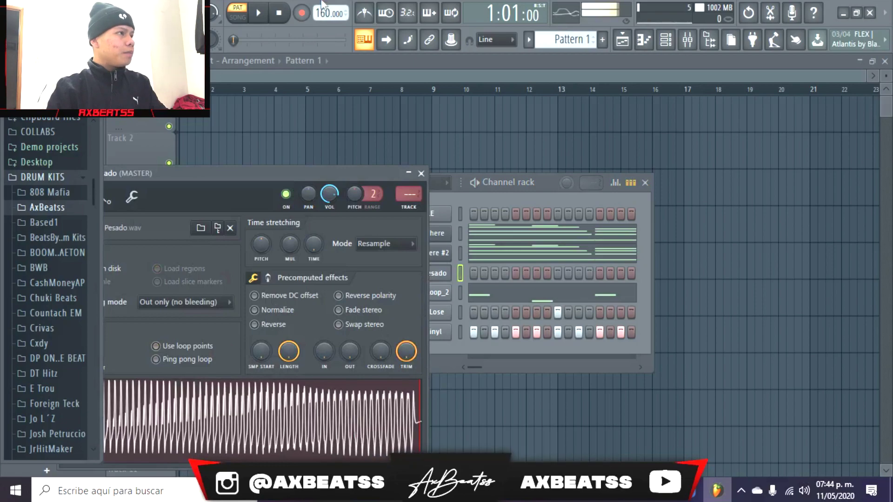
click(281, 19)
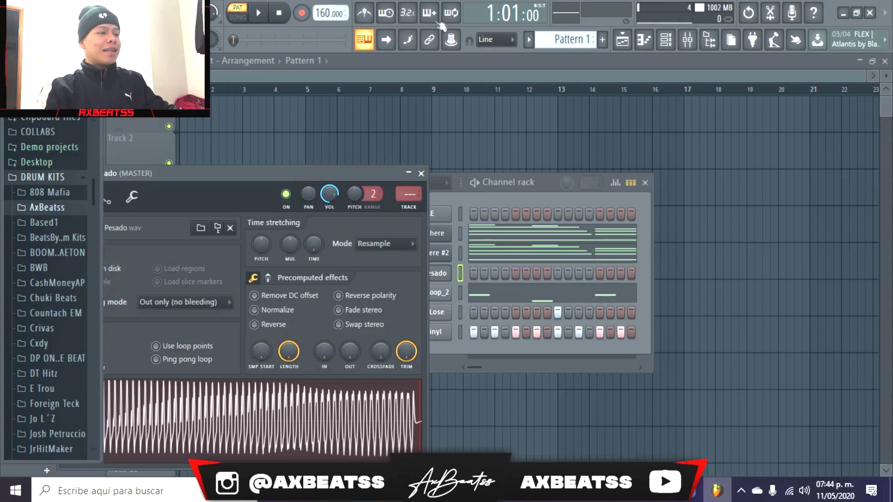
key(Escape)
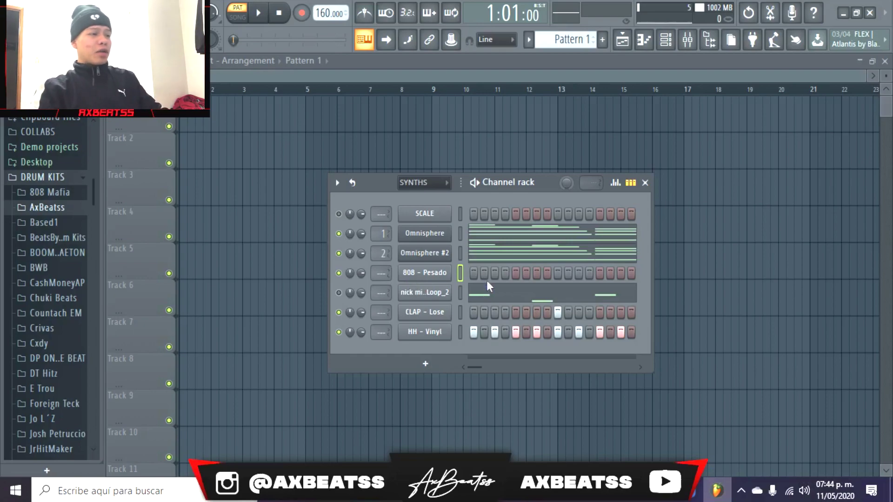
- Copy the note pattern of the old 808 channel, nick mi..Loop_2, into the 808 - Pesado channel
click(459, 295)
key(ctrl+c)
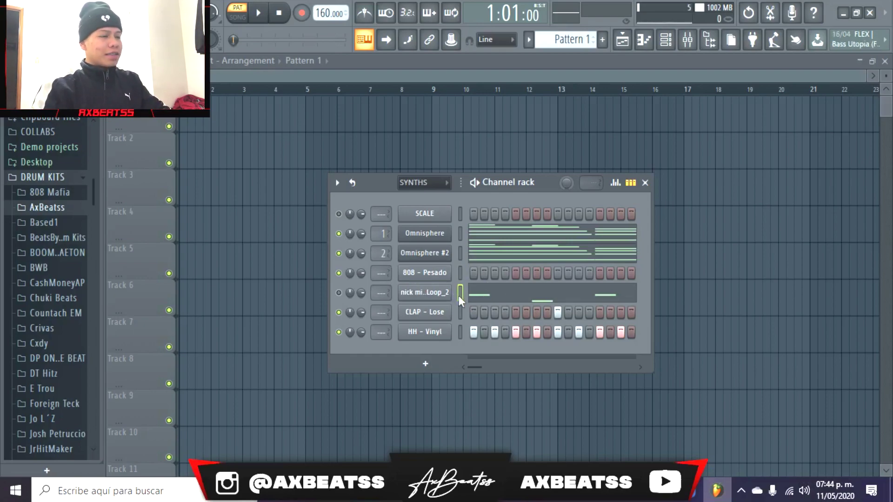
key(Up)
key(ctrl+v)
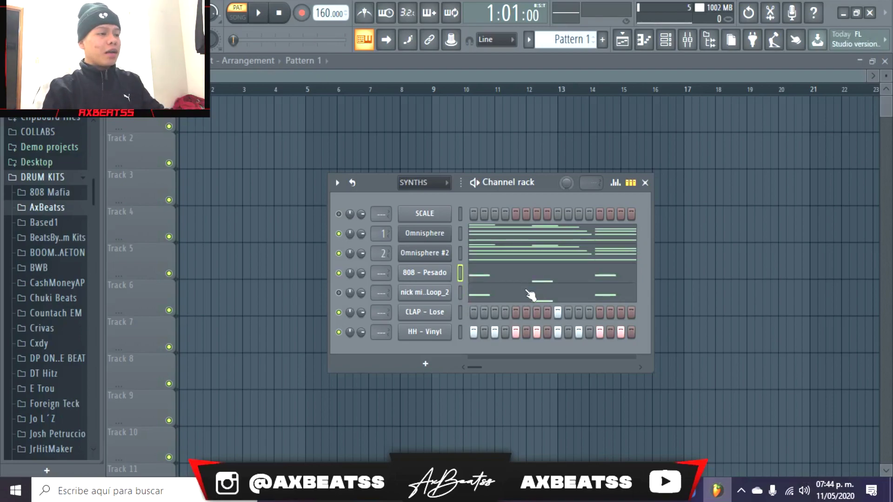
- Check and preview the copied line in the 808 - Pesado piano roll
click(509, 280)
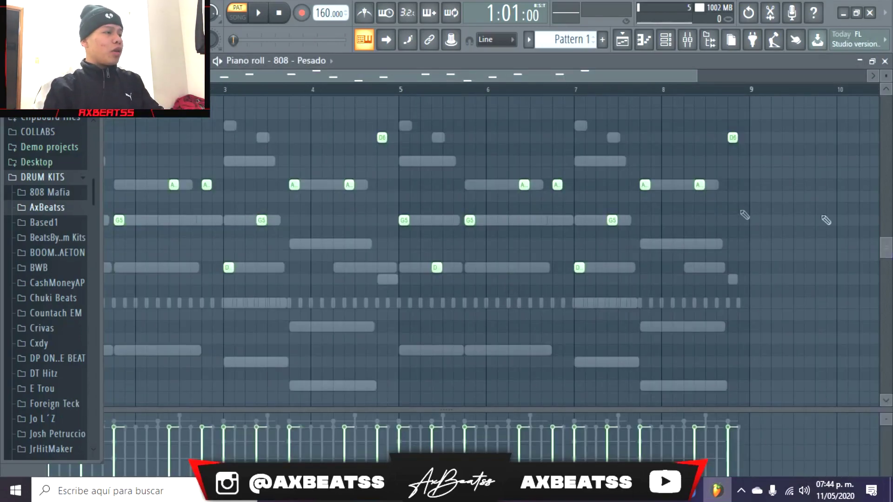
key(alt+F8)
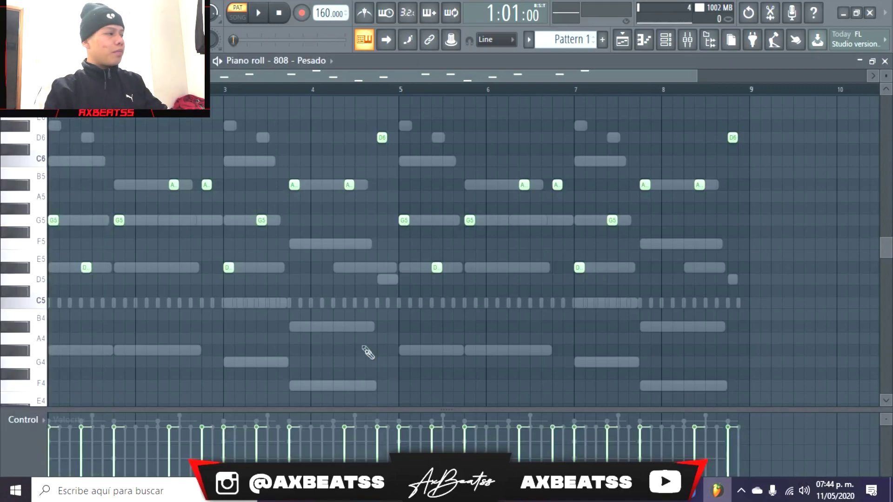
key(space)
key(F7)
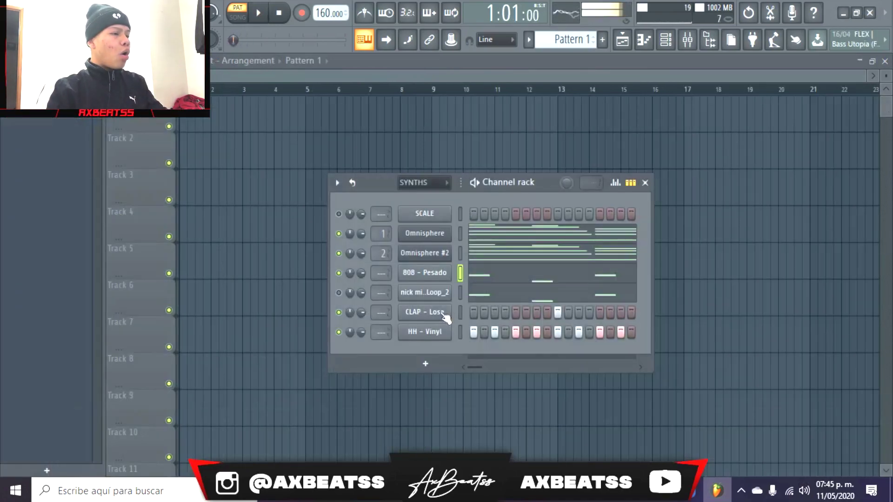
- Enable Cut itself for the 808 - Pesado channel and play its line from the piano roll
right_click(433, 274)
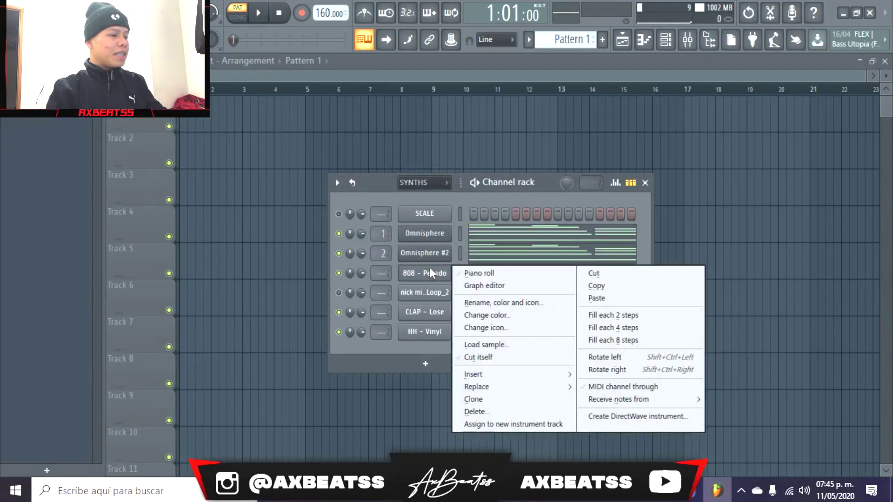
click(498, 360)
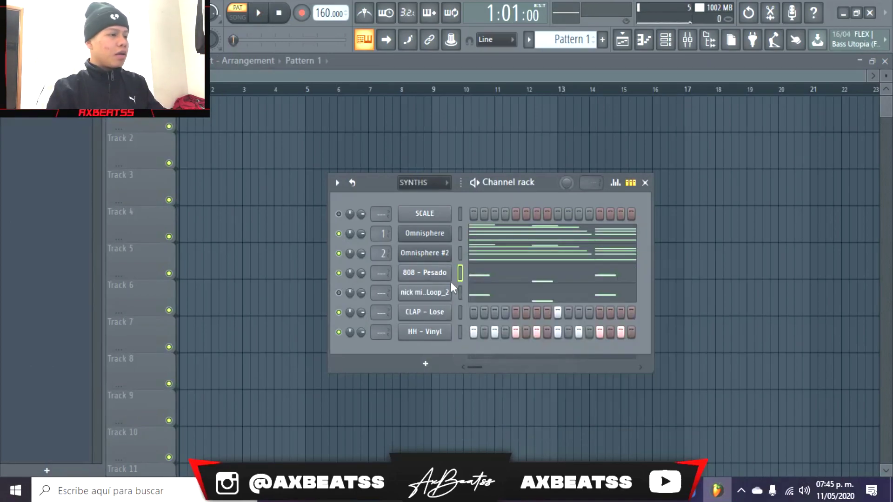
click(481, 273)
key(space)
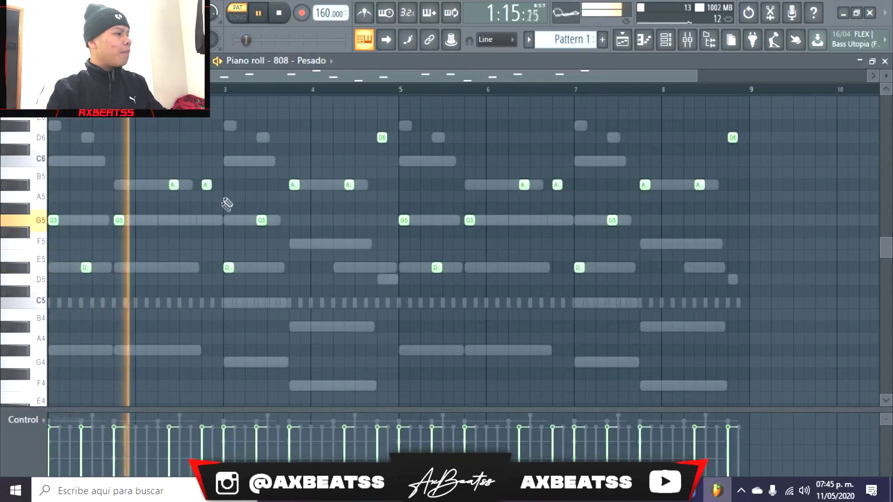
key(space)
- Add a C5 note at 2:13 beneath the last A#5 of bar 2 and lengthen both notes to four steps
click(208, 302)
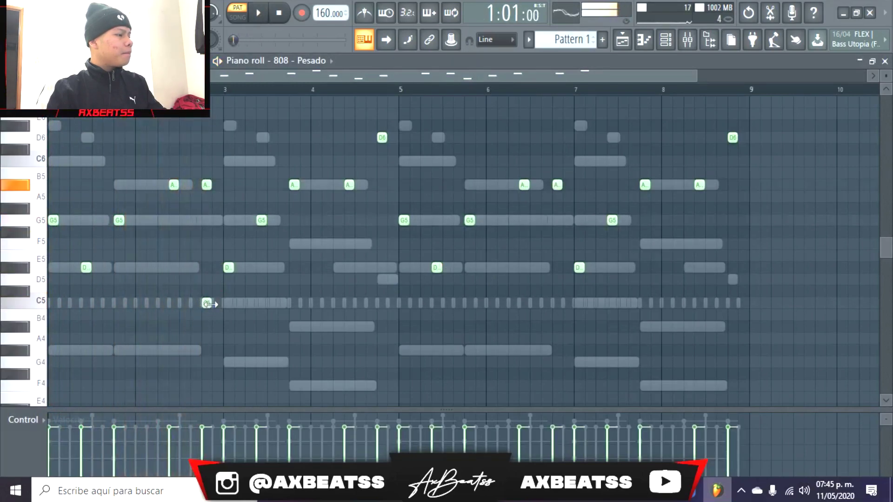
drag(208, 188, 187, 180)
click(215, 185)
right_click(228, 187)
- Raise the upper note at 2:13 by an octave to A#6 and make it a slide note
key(shift+Up)
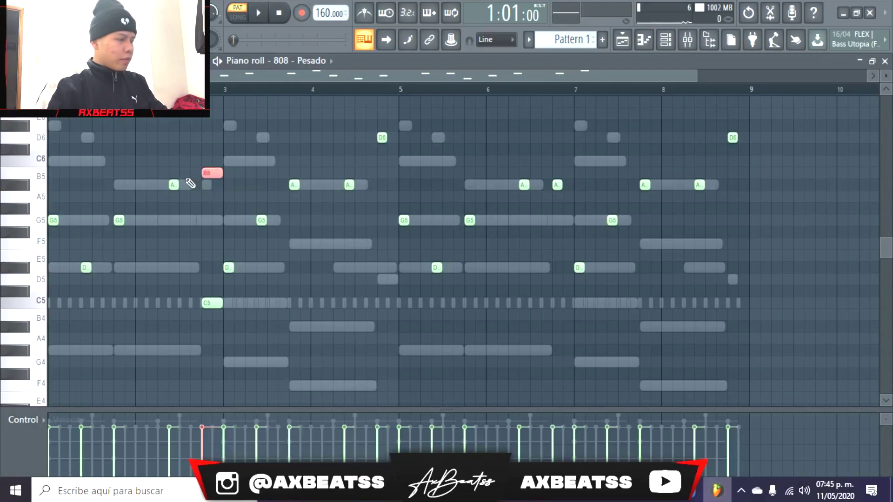
key(shift+Down)
key(ctrl+Up)
scroll(191, 183, up, 3)
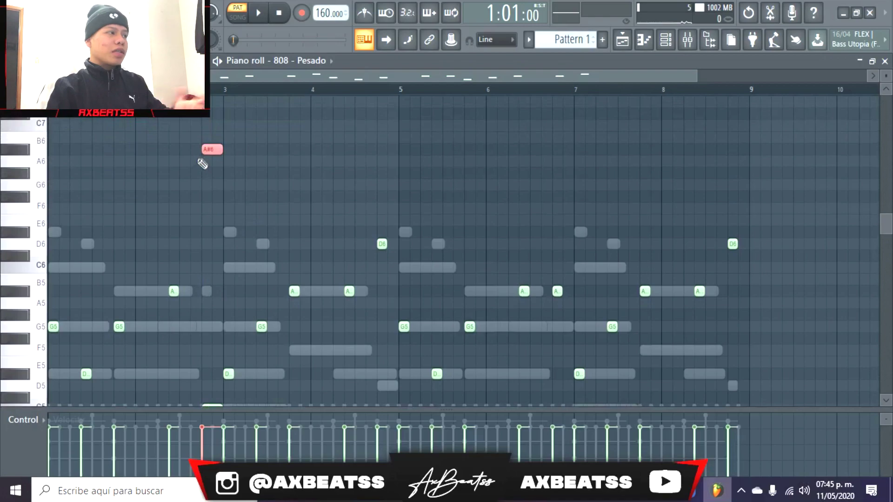
double_click(210, 150)
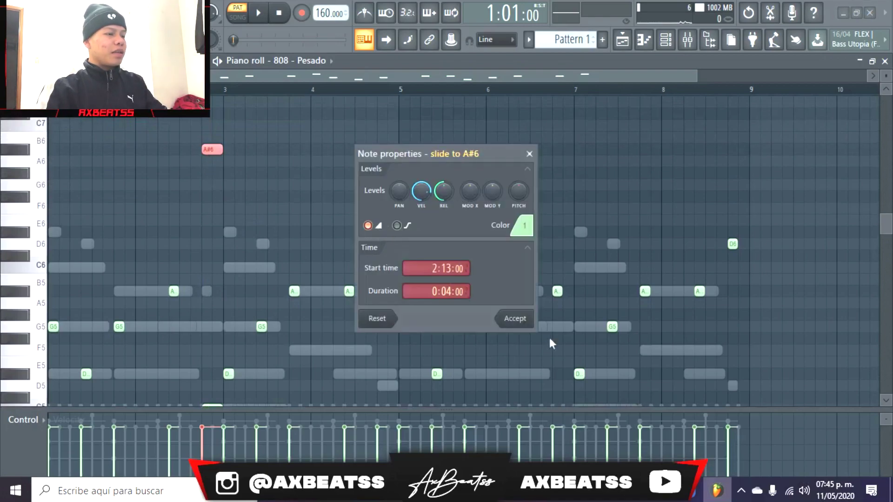
click(514, 319)
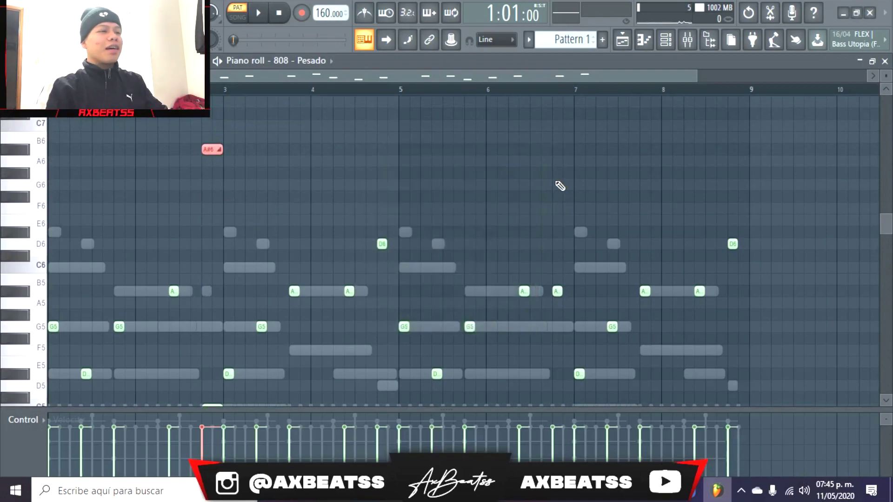
- Play the 808 line from the start to hear the slide at the end of bar 2
key(space)
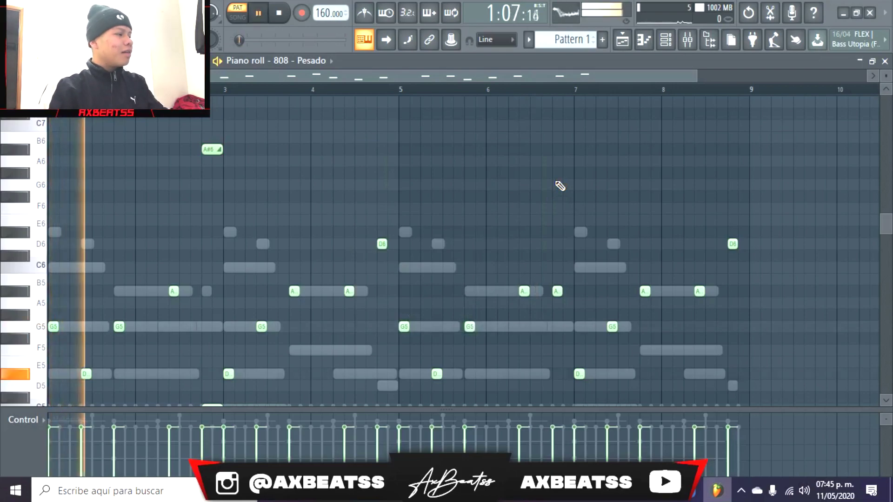
scroll(535, 187, down, 2)
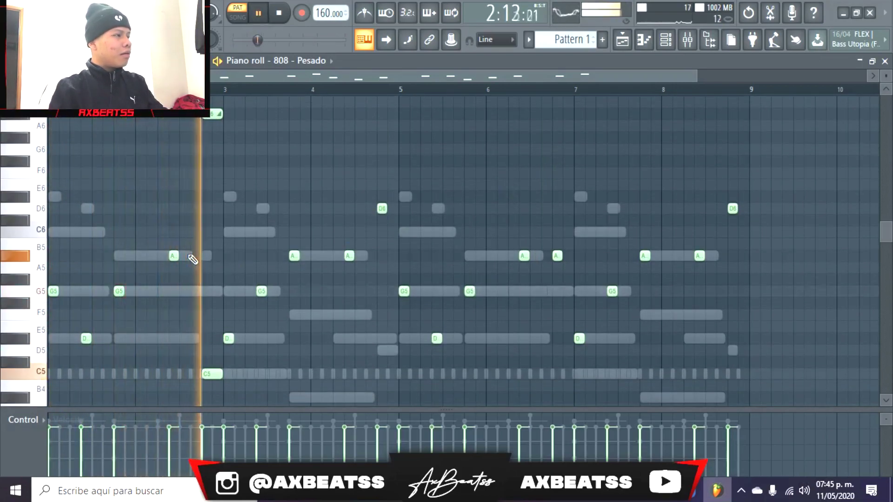
key(space)
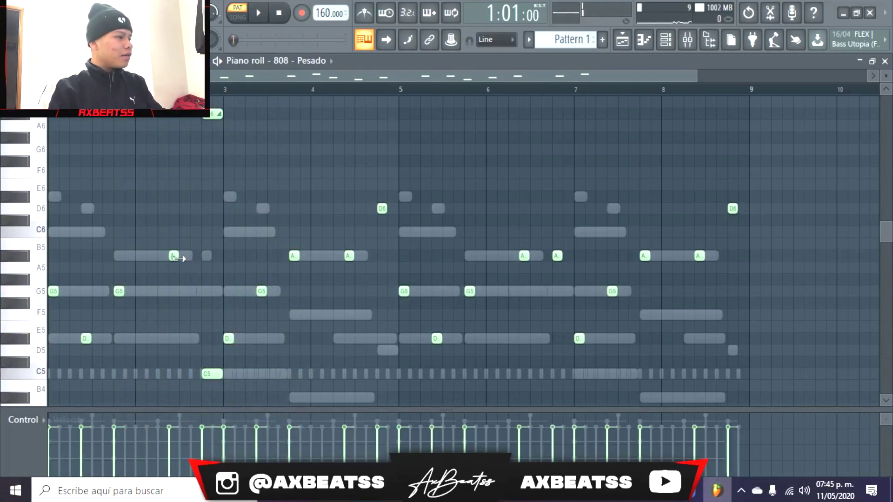
- Lengthen the A#5 note at 2:07 to six steps and add an overlapping G5 slide note at 2:09
scroll(197, 256, down, 2)
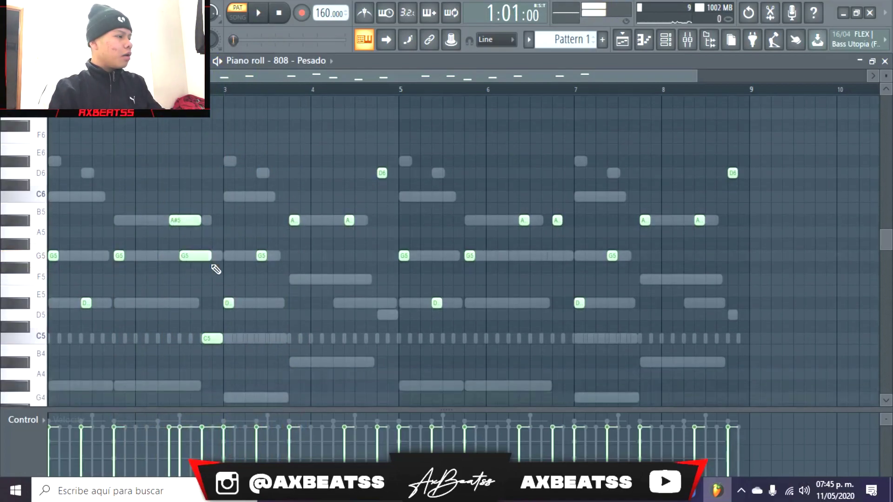
double_click(196, 256)
click(369, 225)
click(515, 319)
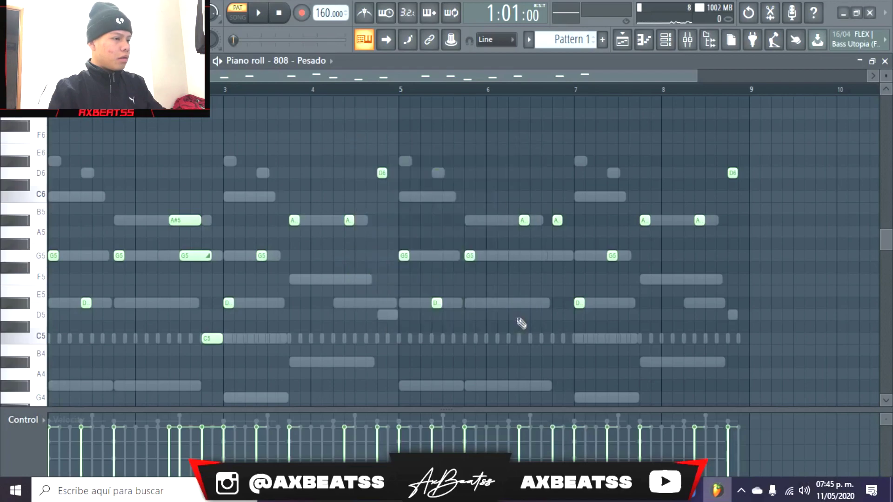
- Lower the slide note at 2:09 to G4 and listen to the line
drag(207, 257, 211, 268)
key(space)
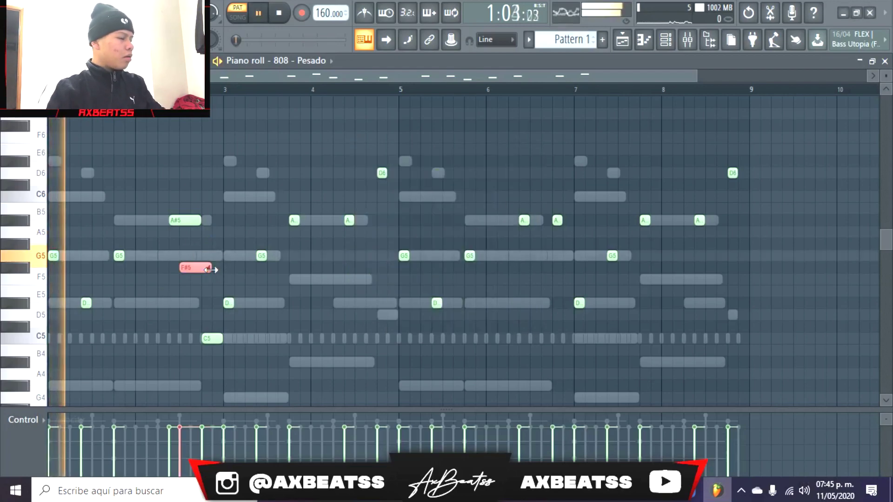
key(shift+Up)
key(ctrl+Down)
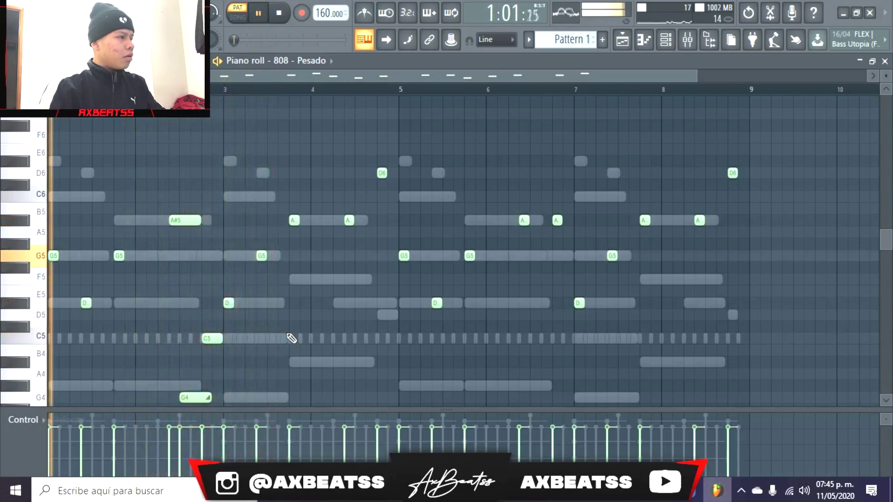
scroll(286, 327, up, 2)
key(space)
- Add a six-step D6 slide note at 3:07 above the G5 note
click(259, 209)
double_click(283, 209)
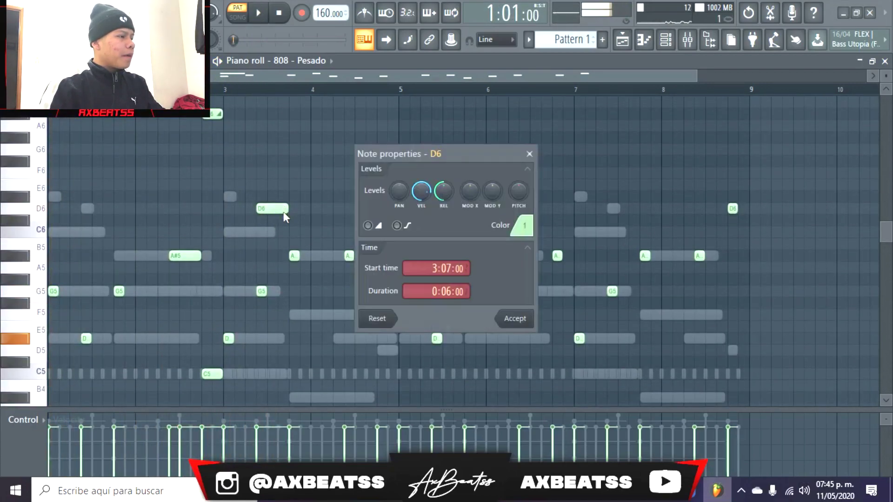
click(382, 225)
click(514, 319)
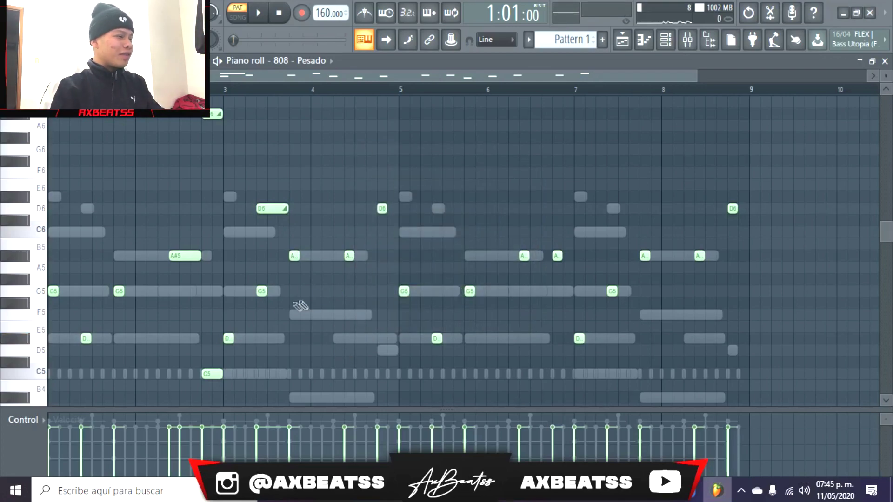
- Play the line from the start through bar 4 to check the new slides
key(space)
scroll(307, 309, down, 1)
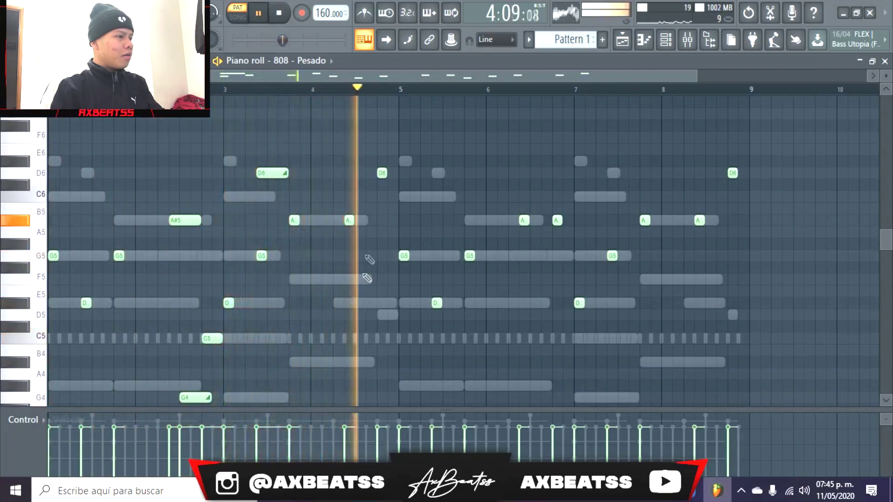
key(space)
- Add a short F5 slide note at 4:07 under the A#5, and add a short A#5 note at 4:11
click(358, 280)
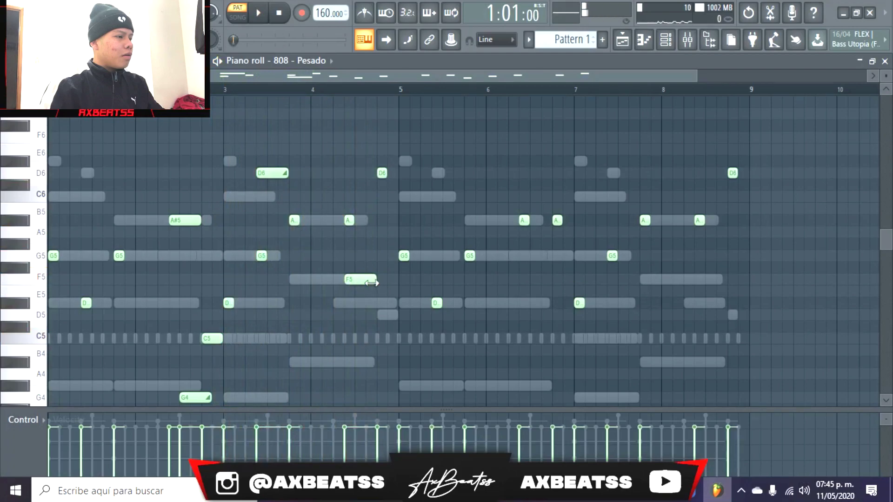
double_click(359, 280)
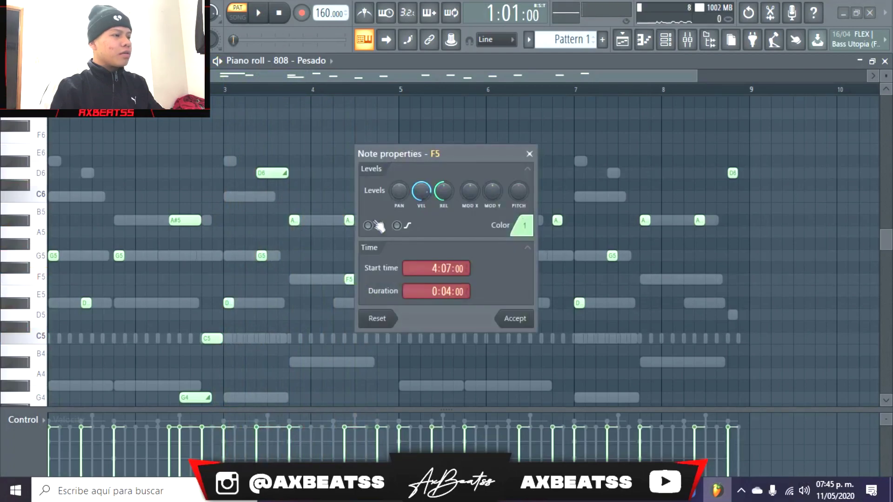
click(396, 225)
click(515, 319)
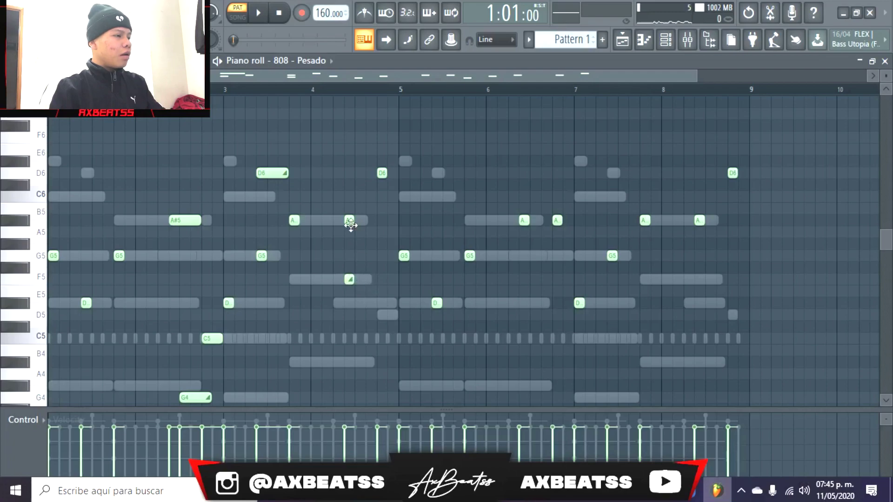
click(370, 221)
- Turn the D6 note at 4:13 into a slide note, lengthen it and raise it by an octave
right_click(381, 172)
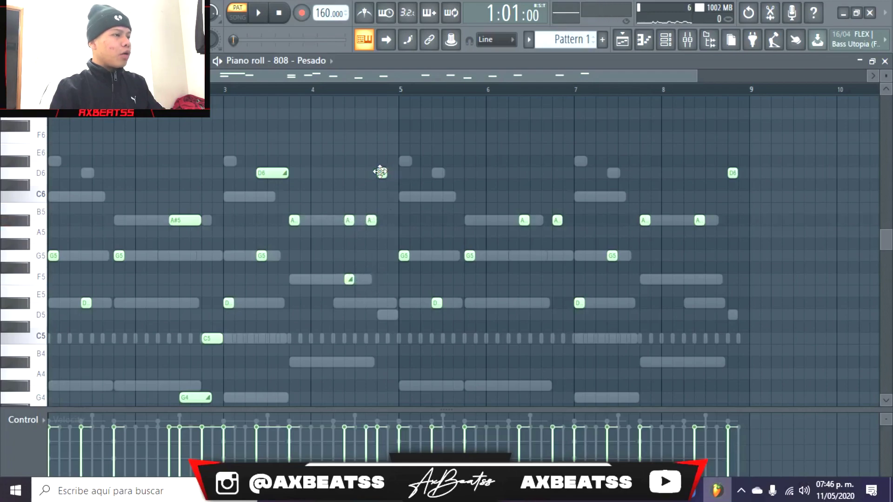
double_click(380, 172)
click(377, 227)
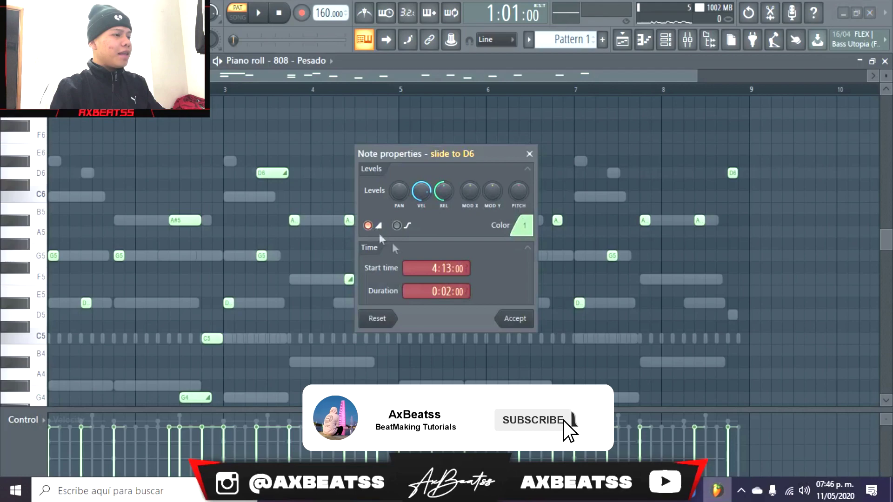
click(515, 320)
drag(384, 174, 379, 191)
key(ctrl+Up)
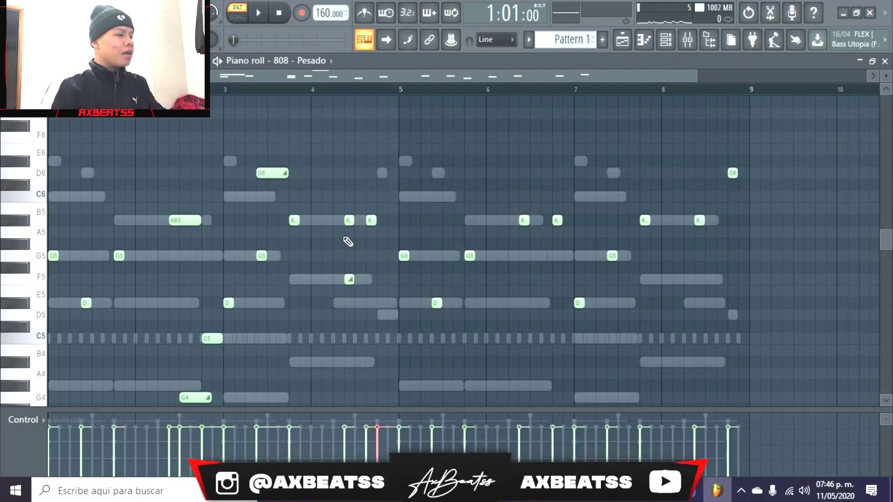
- Add a four-step slide note at 4:13 on D5 and raise it to F5
click(381, 315)
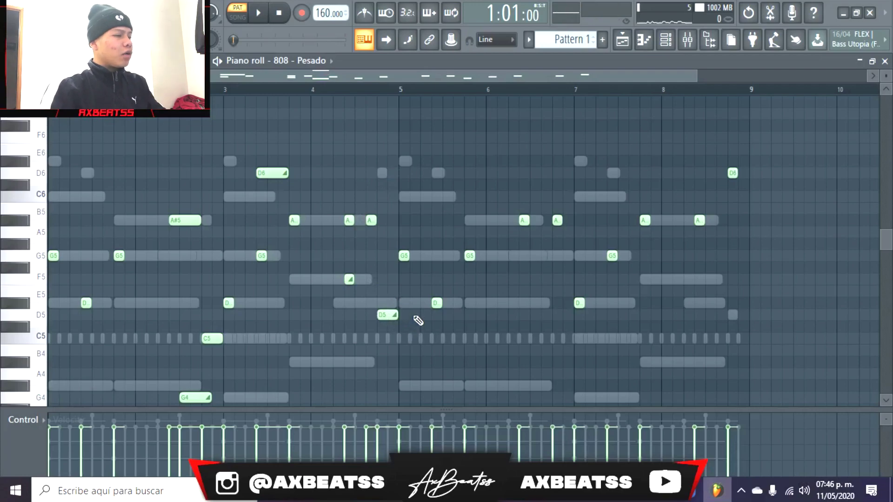
click(381, 315)
key(shift+Up)
key(shift+Up)
key(shift+Up)
key(shift+Up)
key(shift+Up)
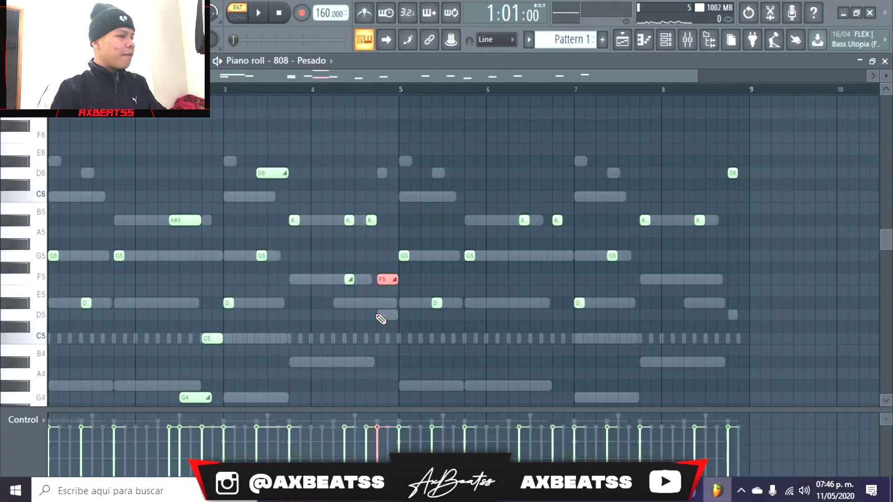
- Raise the slide note at 4:13 to G5 and play the line from the start through bar 4
key(space)
scroll(387, 315, up, 1)
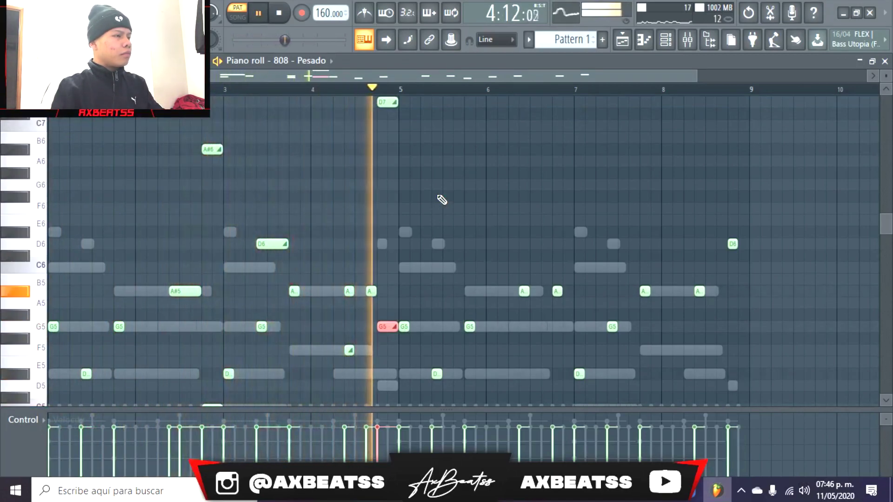
key(space)
- Delete all the old 808 notes in bars 5 to 8
right_click(407, 329)
right_click(469, 327)
right_click(437, 374)
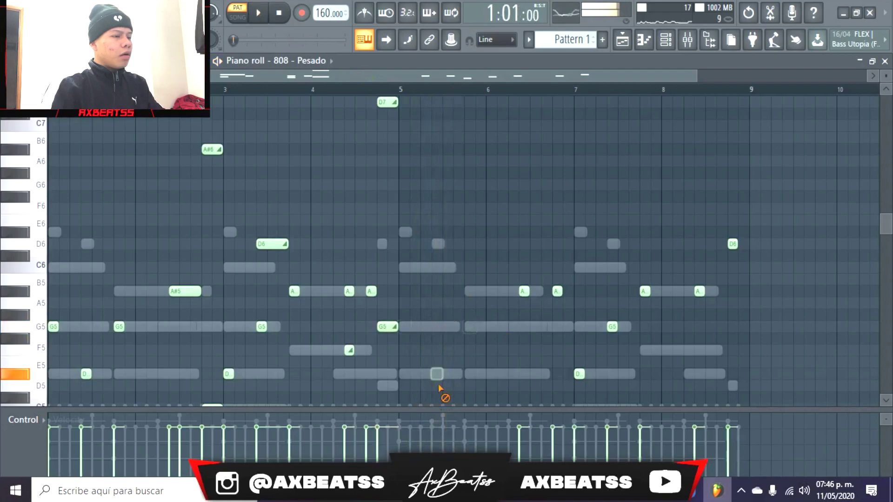
right_click(524, 292)
right_click(557, 291)
right_click(612, 326)
right_click(645, 292)
right_click(700, 291)
right_click(732, 244)
right_click(580, 375)
- Duplicate the notes of bars 1 to 4 into bars 5 to 8 and close the piano roll
scroll(577, 297, down, 3)
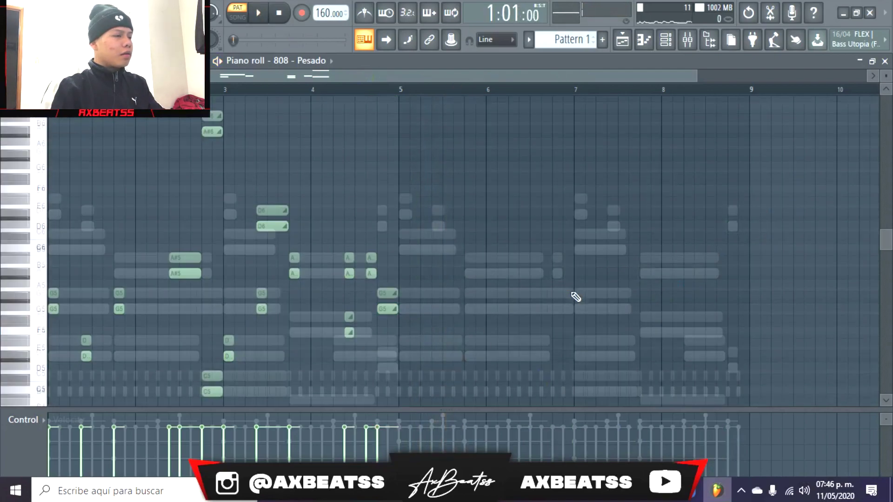
key(ctrl+b)
right_click(529, 292)
key(Escape)
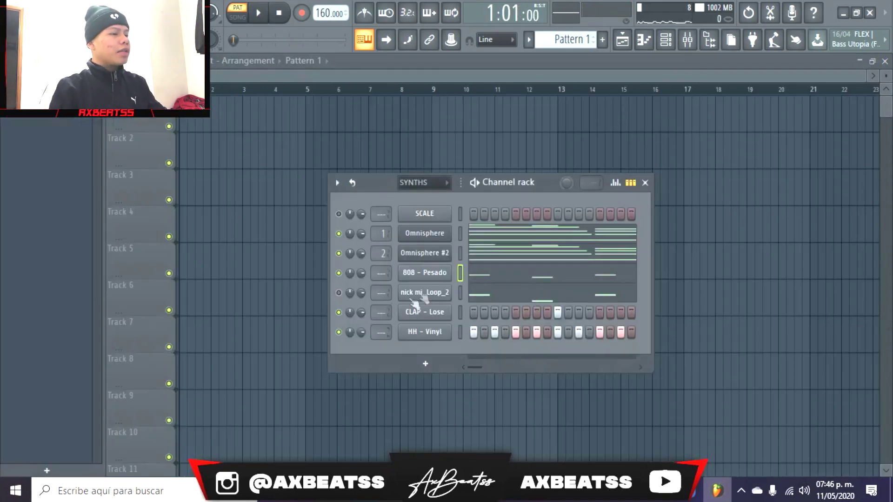
- Copy the complete 808 - Pesado note line into the nick mira freebo 808 1 - Loop_2 channel
double_click(461, 273)
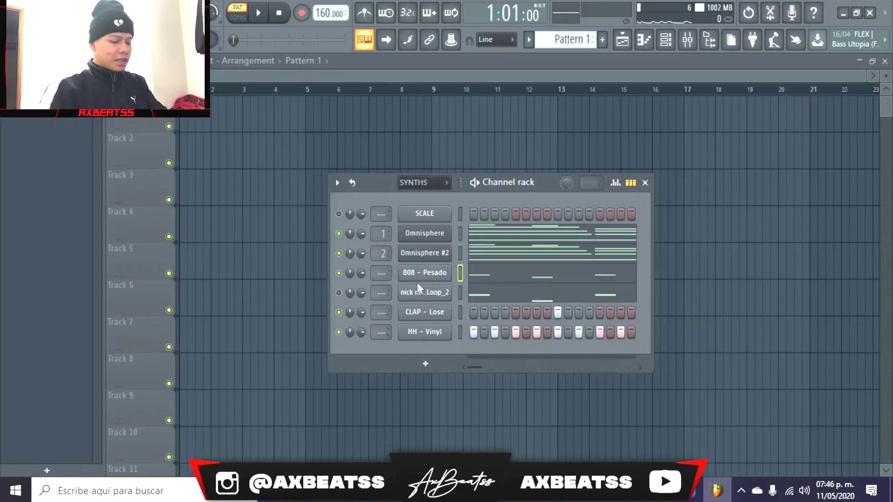
click(417, 284)
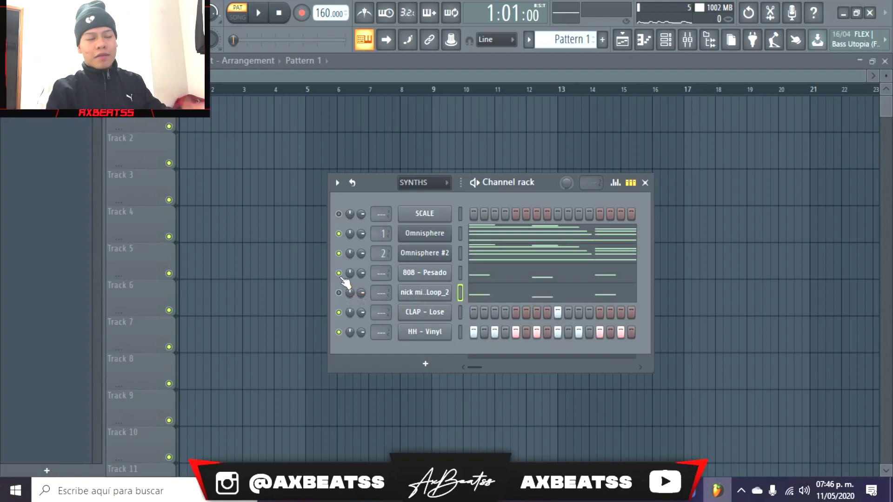
- Play the bass line with 808 - Pesado and with nick mira freebo 808 1 - Loop_2 to compare the two samples
click(487, 279)
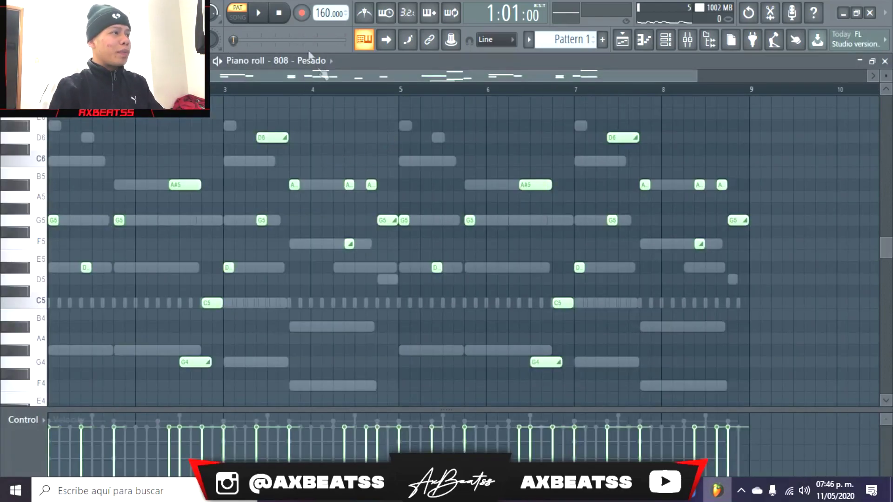
key(space)
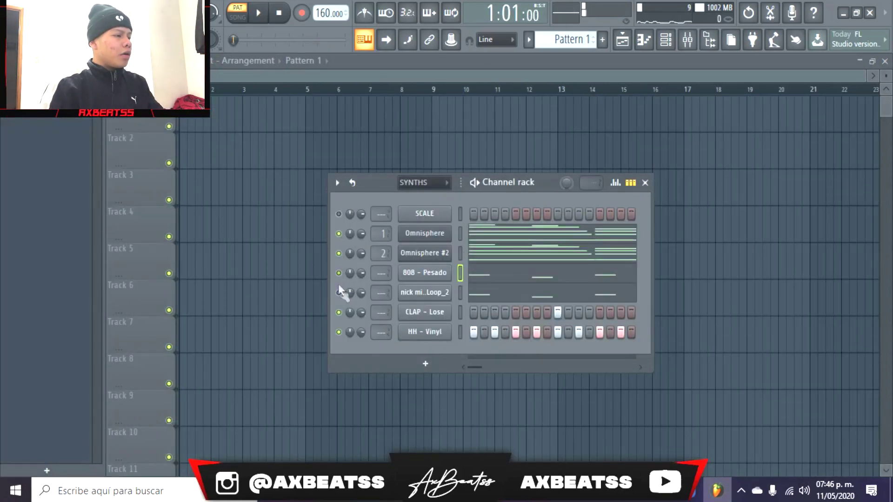
click(488, 295)
key(space)
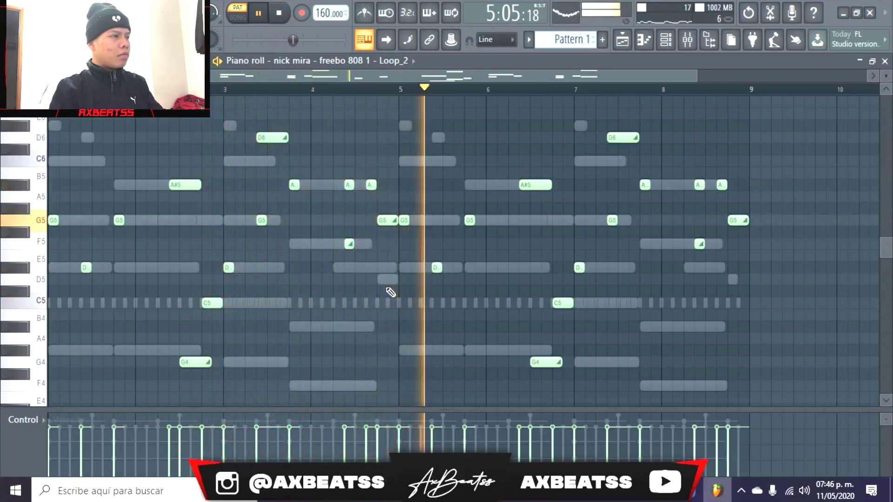
key(space)
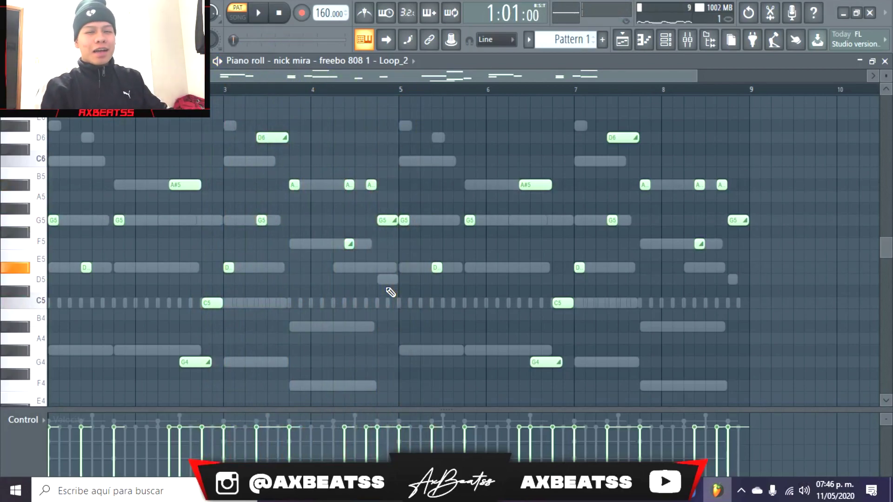
- Close the piano roll, mute the nick mira Loop_2 channel and unmute 808 - Pesado
key(Escape)
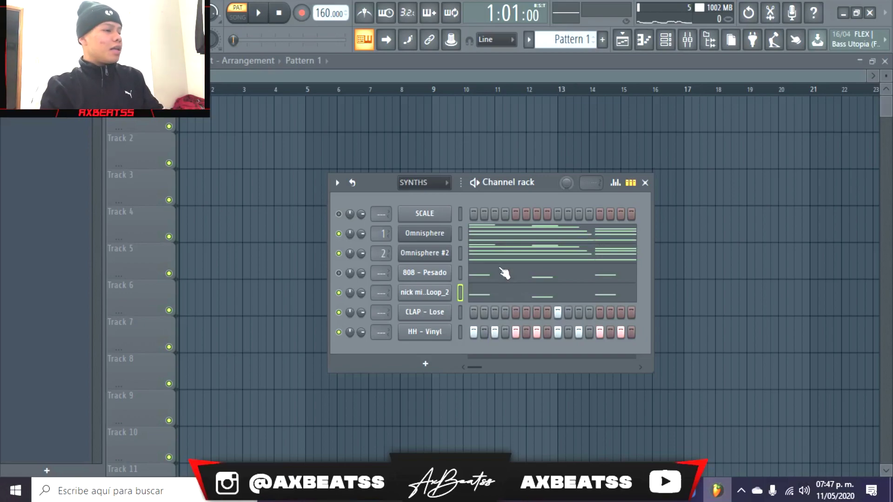
click(338, 292)
click(339, 273)
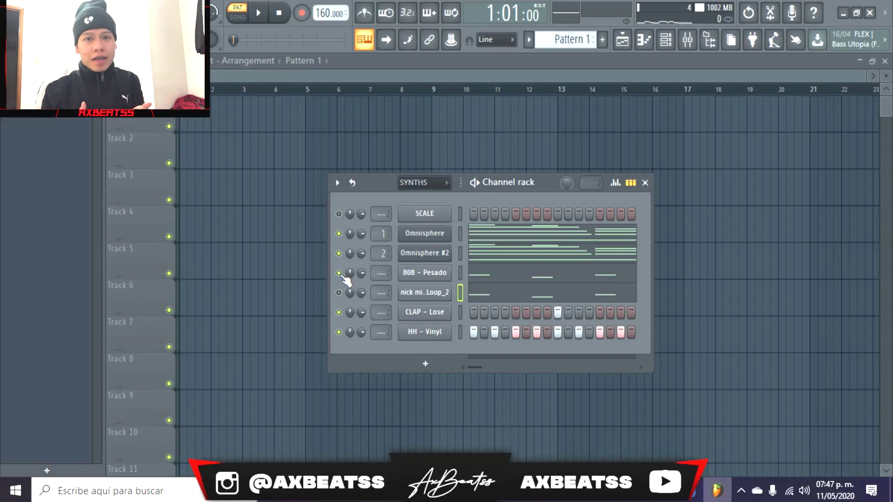
- Open the 808 - Pesado notes in the piano roll to review the line, and close it again
click(511, 281)
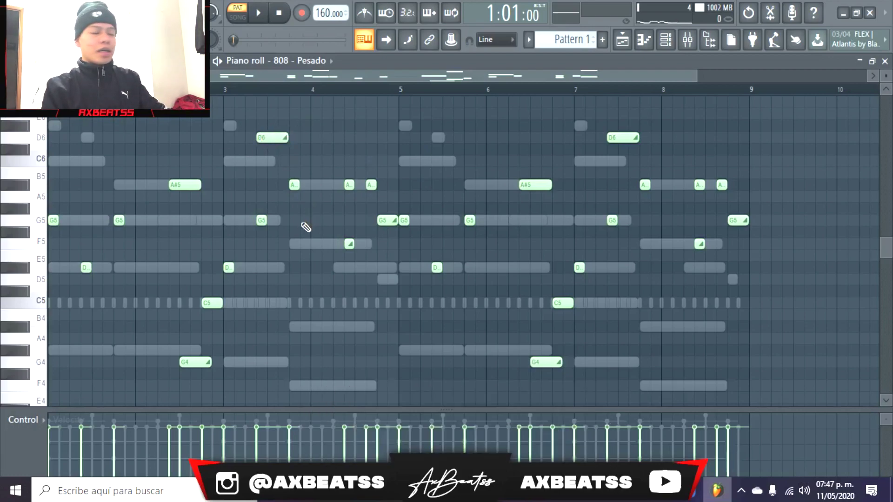
right_click(341, 328)
key(Escape)
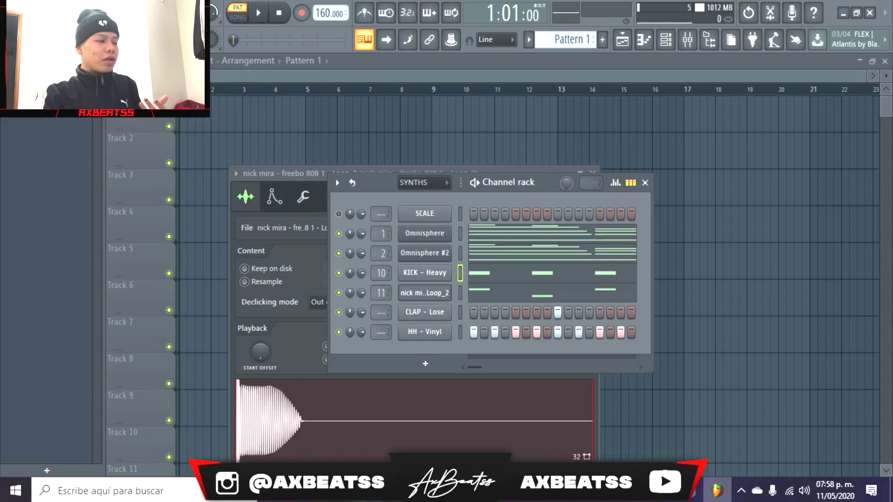
- Switch to the browser, open the POP SMOKE "OPEN MIND" video on YouTube, pause it and expand its full description
key(alt+Tab)
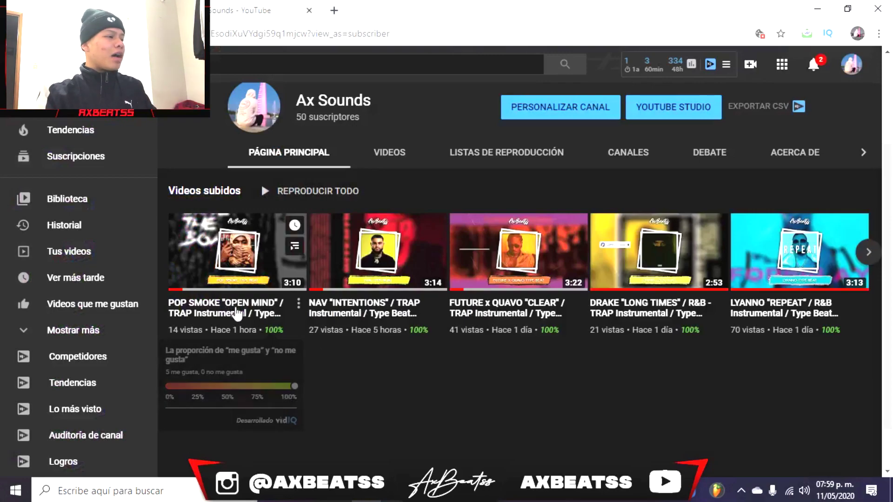
click(235, 314)
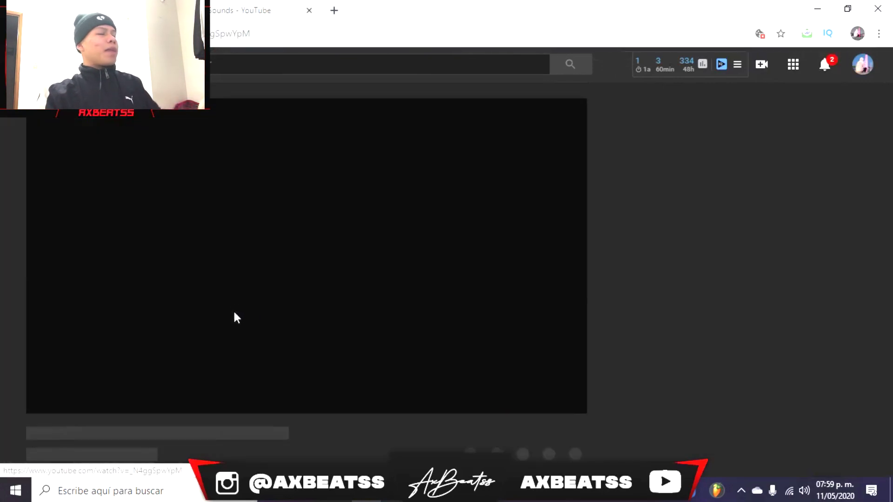
click(280, 290)
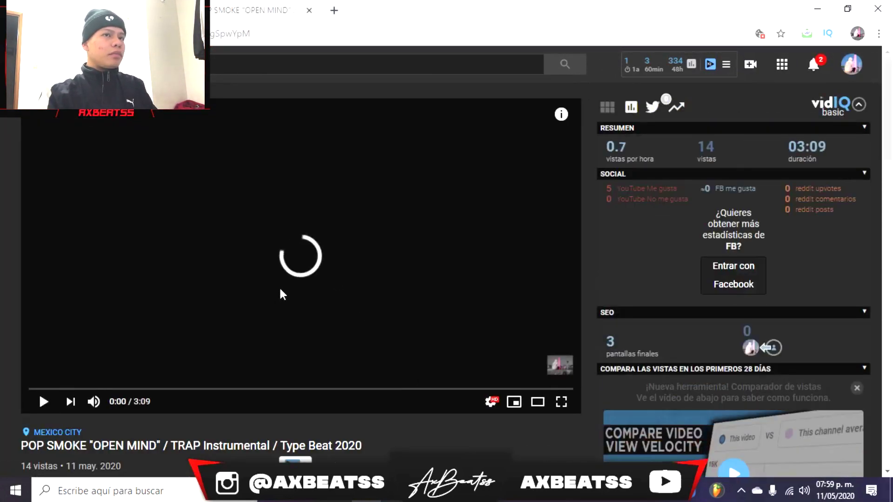
scroll(280, 291, down, 5)
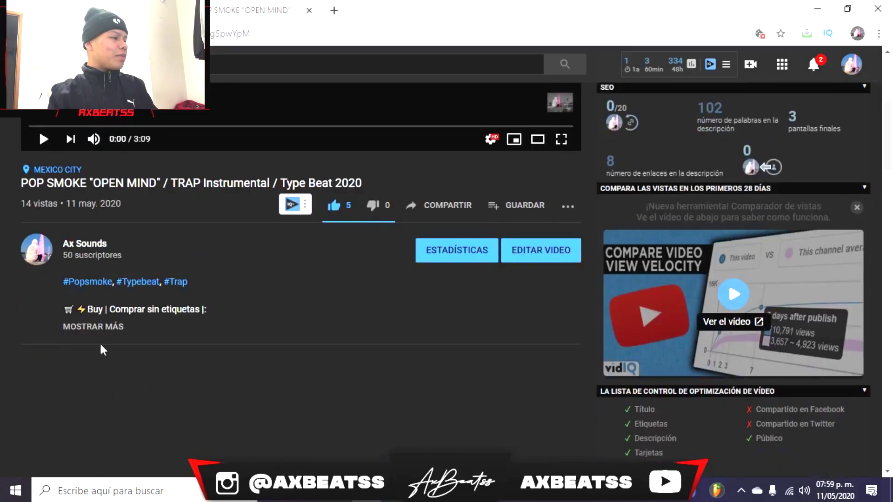
click(95, 327)
scroll(181, 429, down, 3)
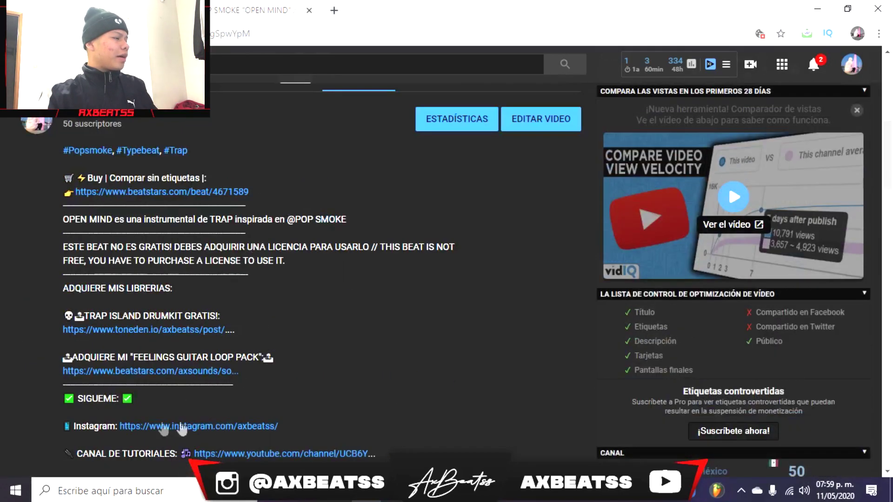
- View the "Feelings" Guitar Loop Pack page linked in the description, close it and return to FL Studio
click(140, 372)
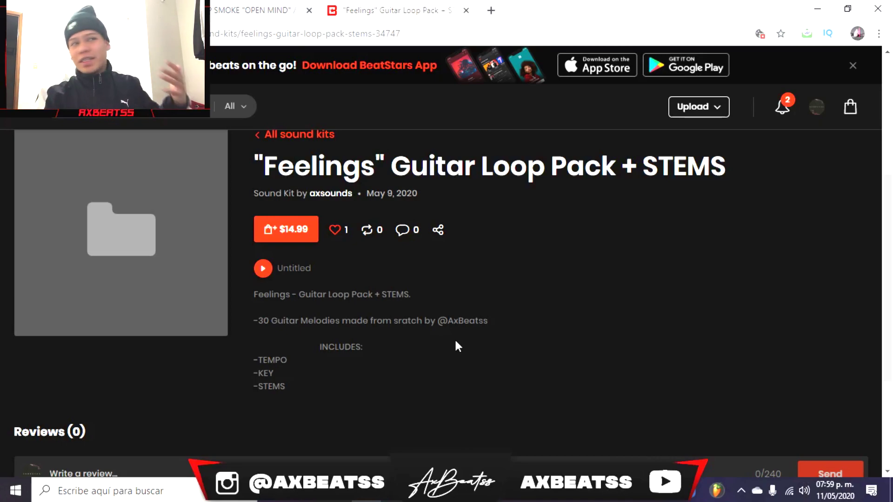
click(465, 11)
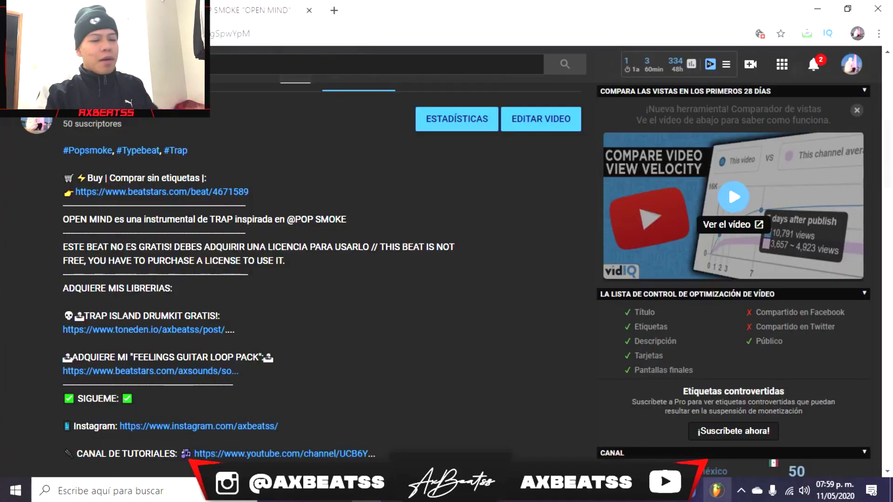
click(716, 491)
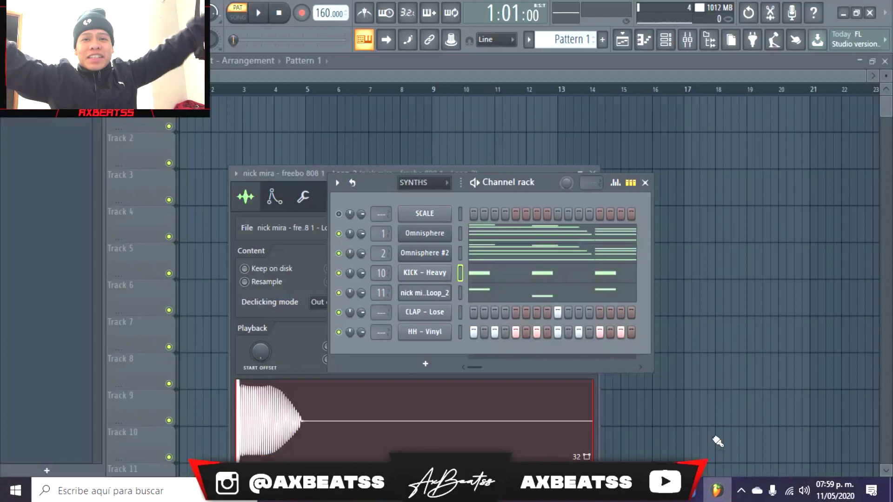